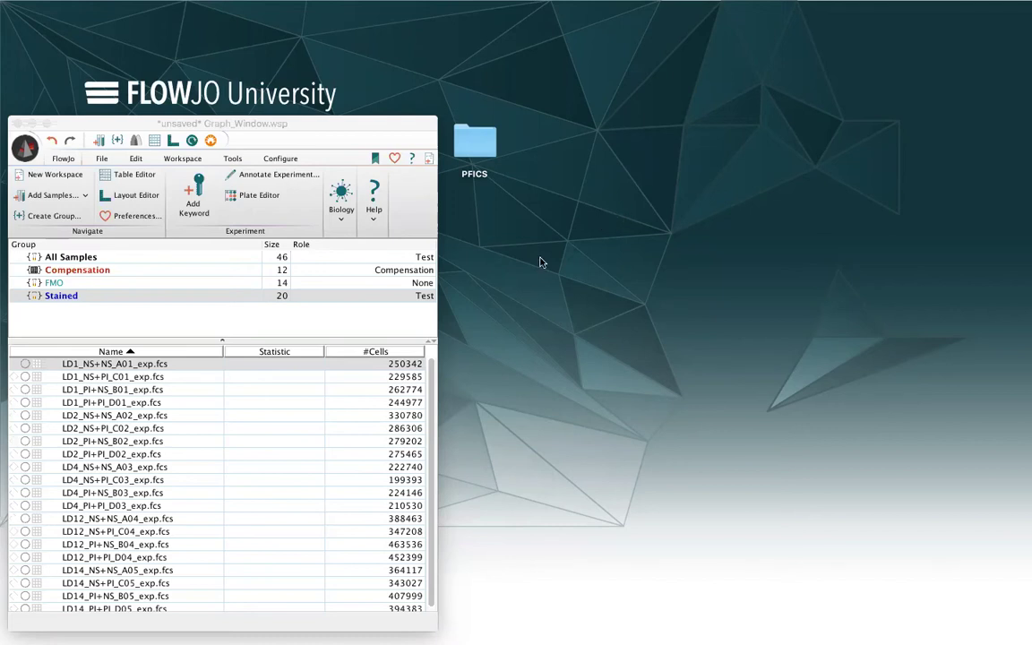
Open LD1_NS+NS_A01_exp.fcs in a graph window and move the window right.
{"action": "left_click", "coordinate": [199, 369]}
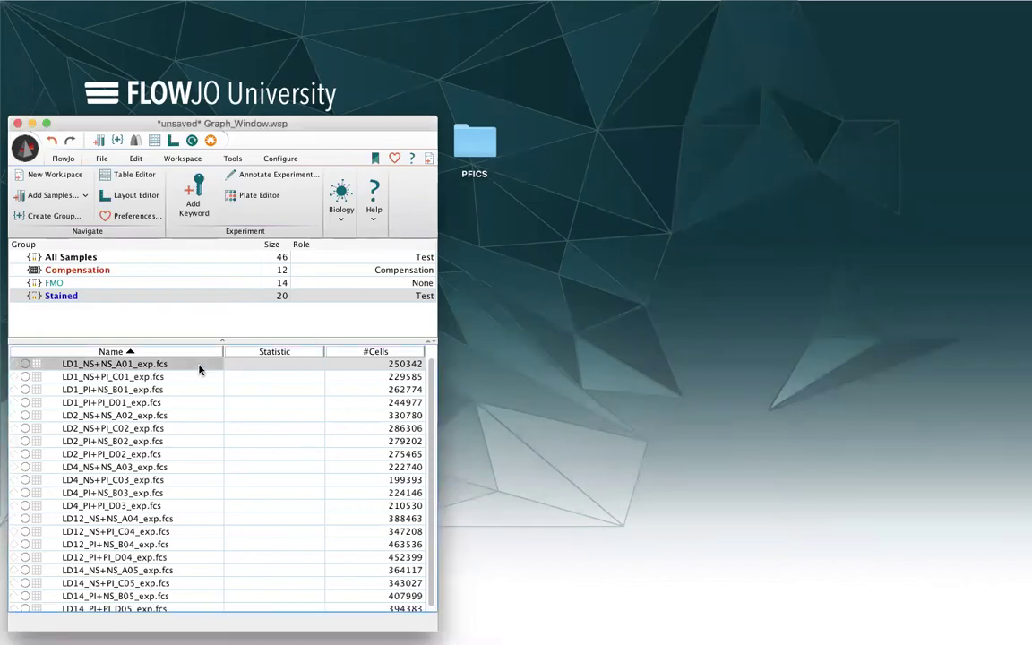
{"action": "double_click", "coordinate": [199, 370]}
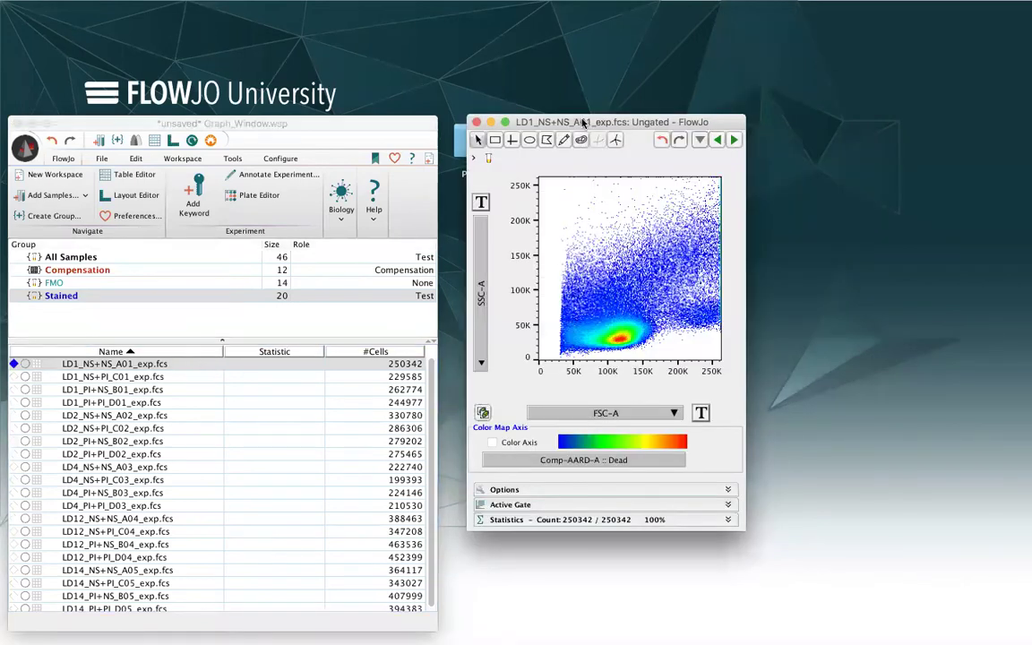
{"action": "left_click_drag", "start_coordinate": [584, 121], "coordinate": [620, 121]}
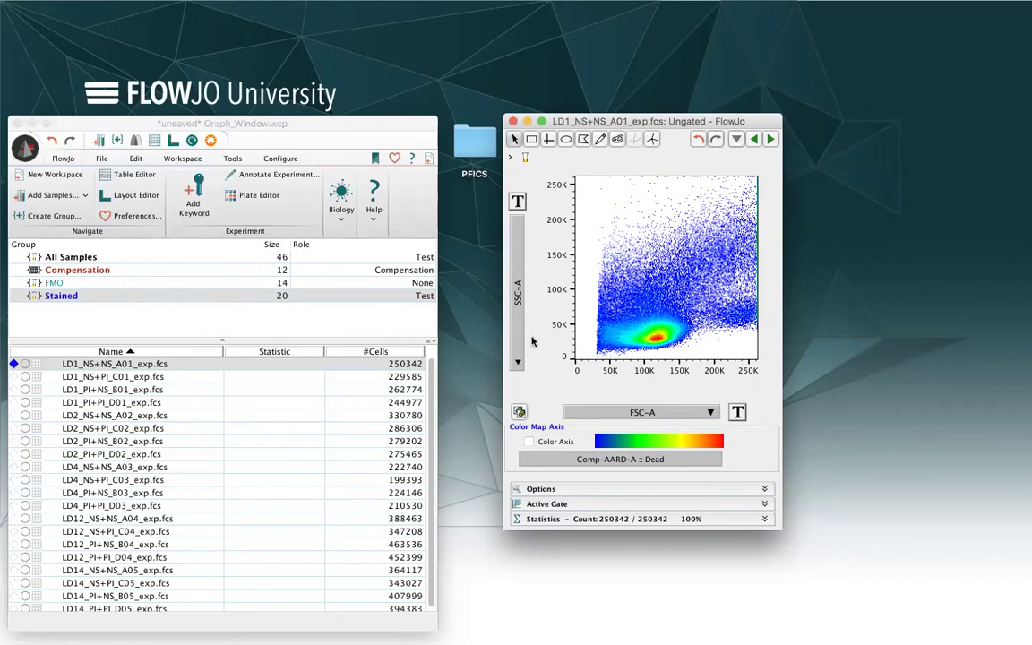
Keep SSC-A on the y-axis against FSC-A, leaving the linear axis scaling unchanged.
{"action": "left_click", "coordinate": [519, 320]}
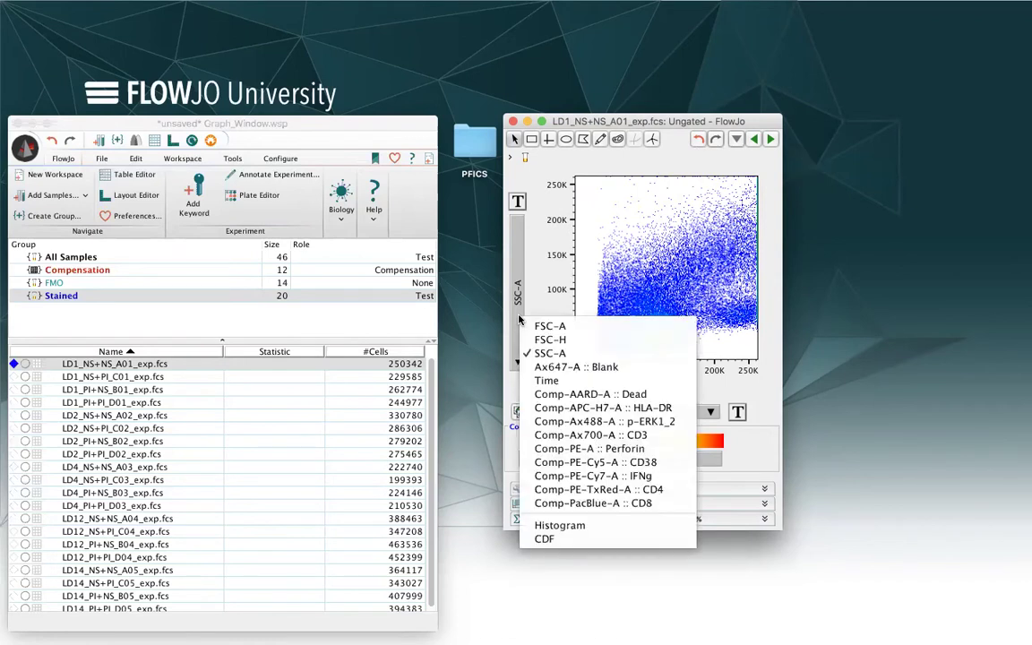
{"action": "left_click", "coordinate": [532, 308]}
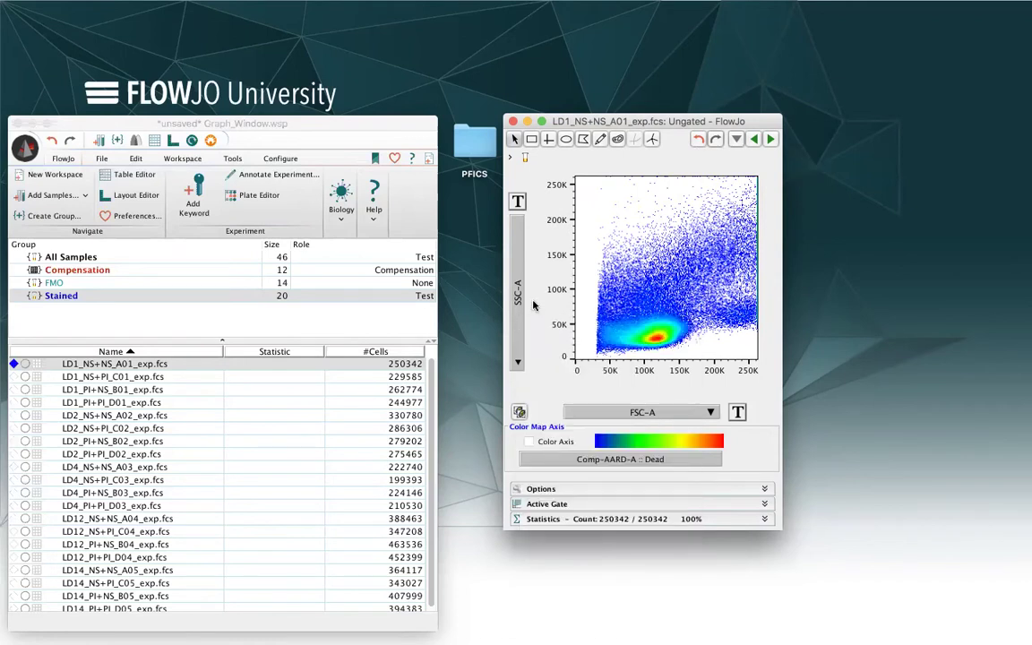
{"action": "left_click", "coordinate": [518, 203]}
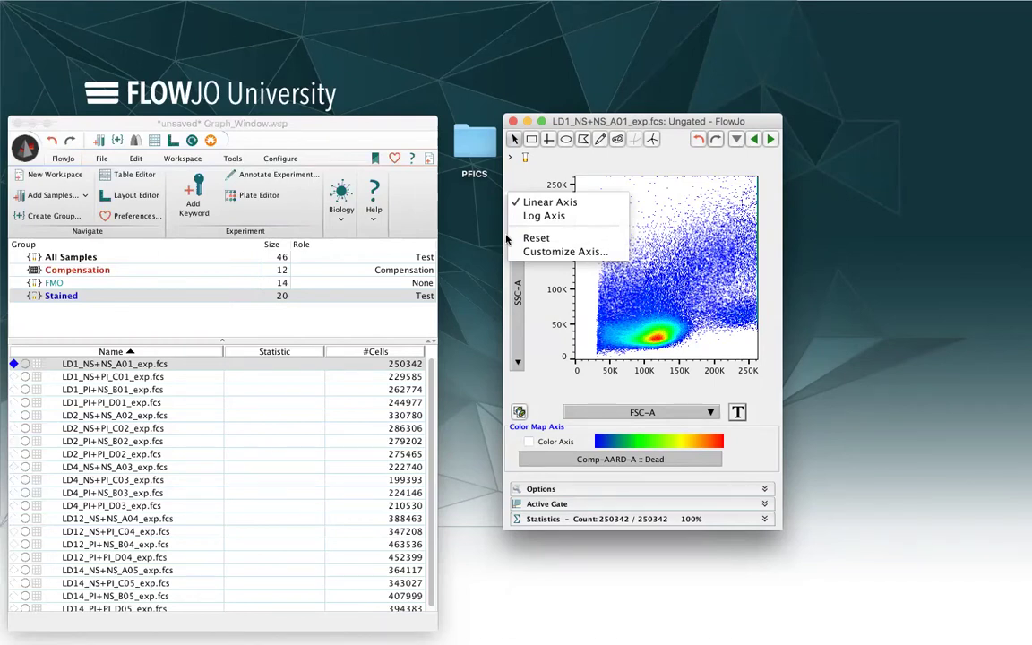
{"action": "left_click", "coordinate": [546, 166]}
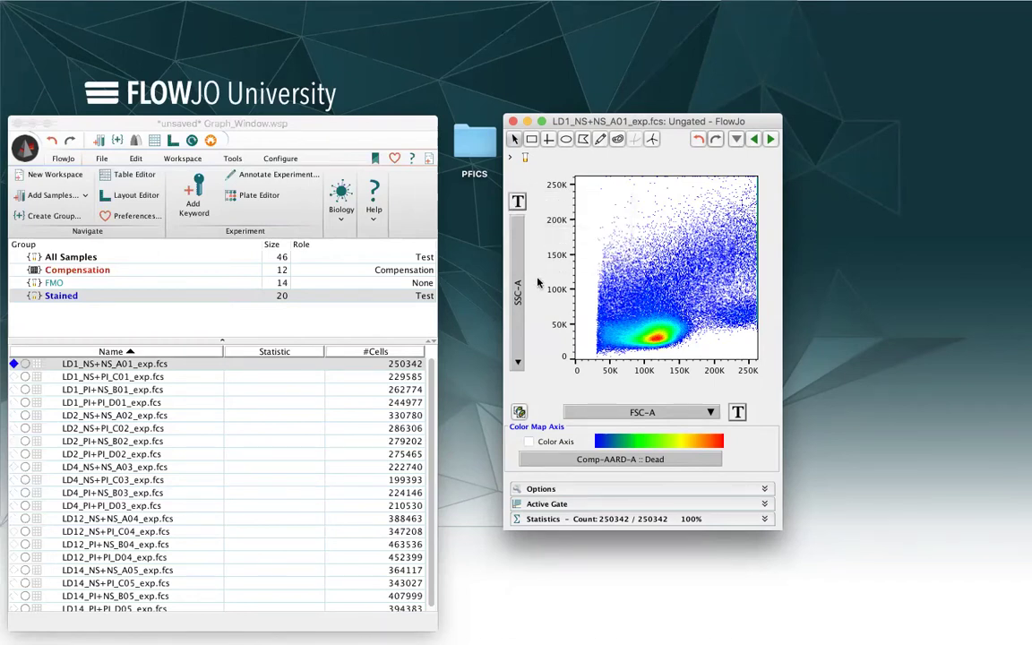
Draw an ellipse gate named Lympho around the lymphocyte cluster and nudge it into place (83.6%).
{"action": "left_click", "coordinate": [566, 142]}
{"action": "left_click_drag", "start_coordinate": [611, 331], "coordinate": [699, 331]}
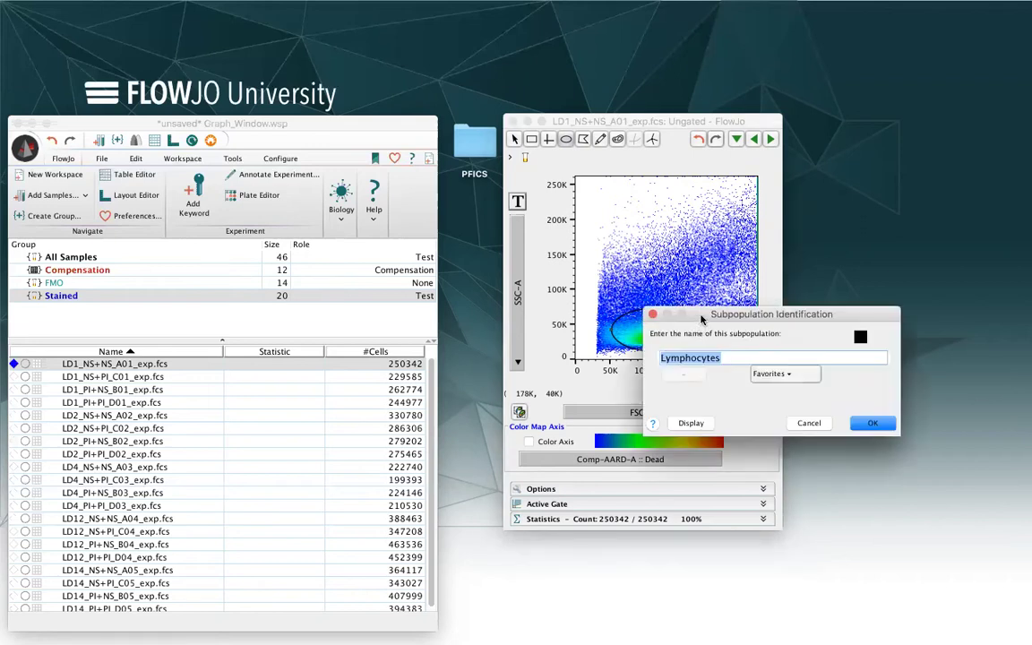
{"action": "left_click_drag", "start_coordinate": [703, 320], "coordinate": [843, 262]}
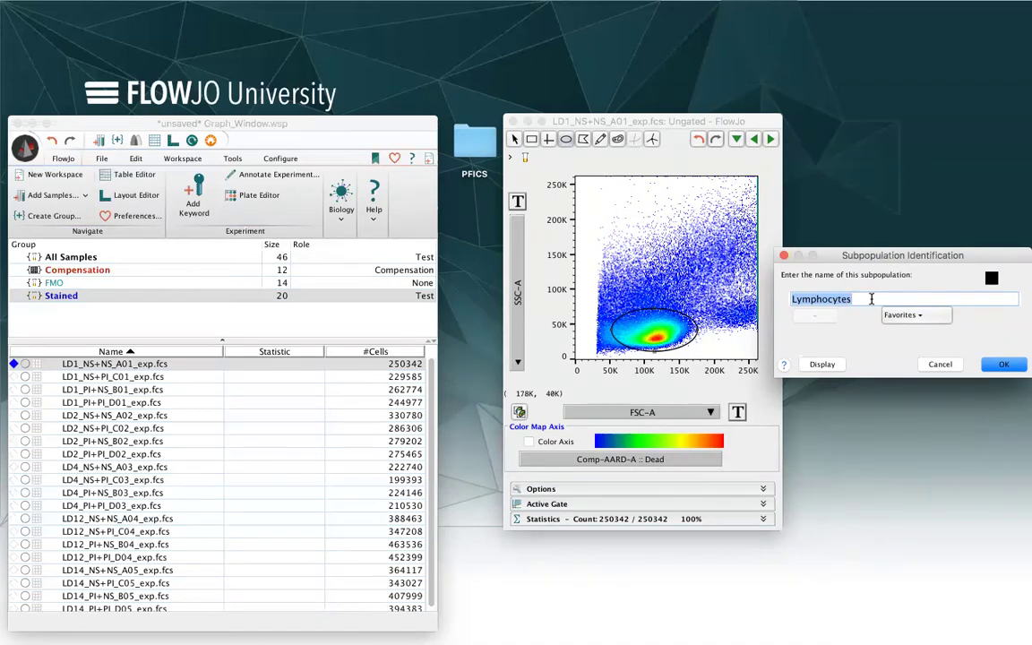
{"action": "key", "text": "BackSpace"}
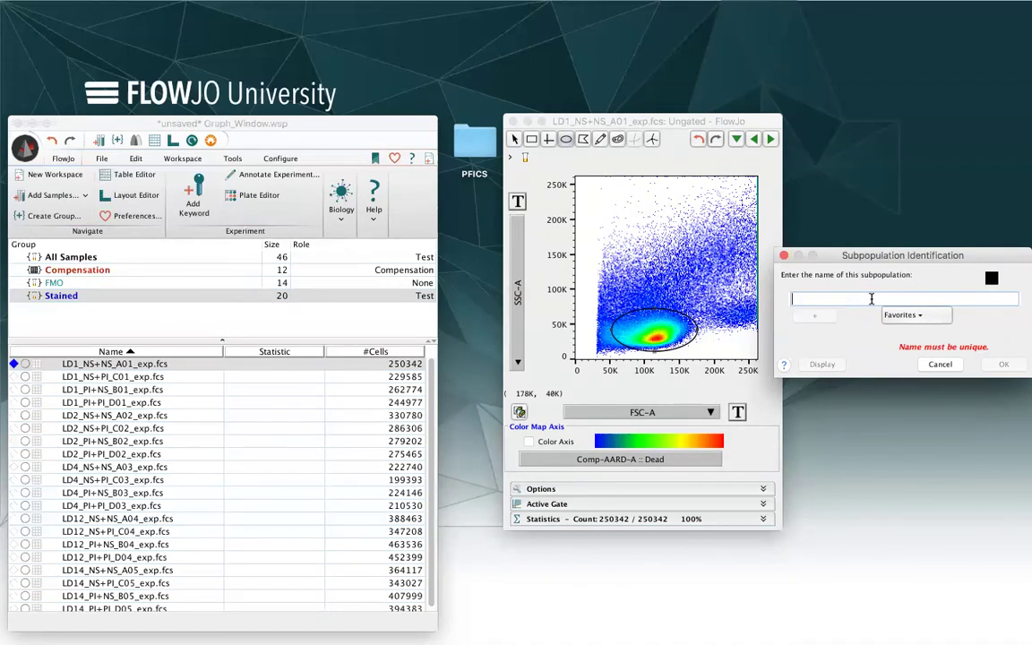
{"action": "type", "text": "Lymph"}
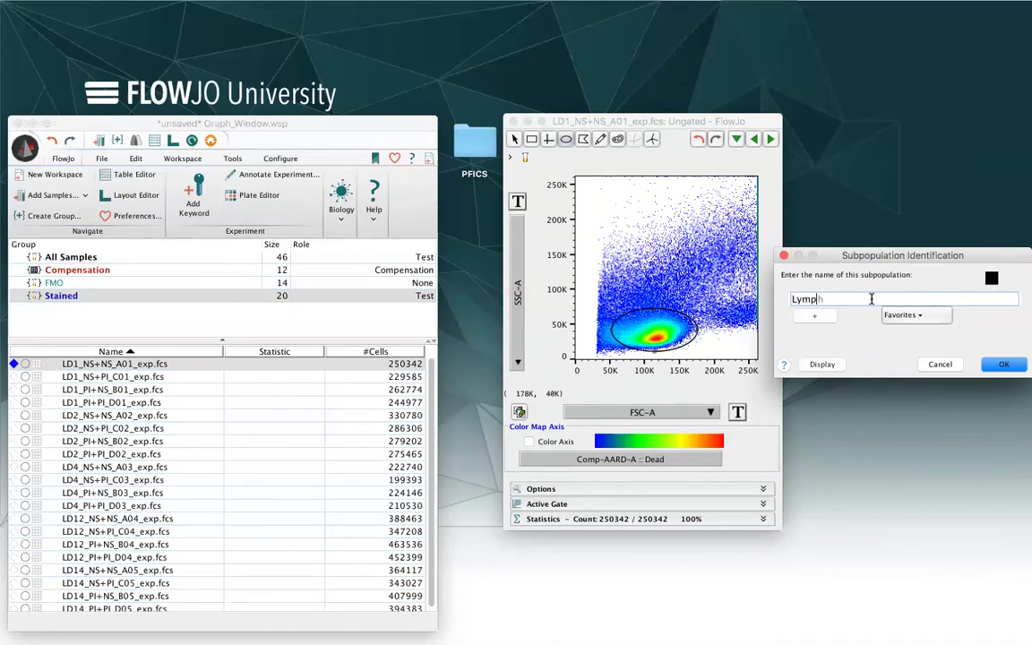
{"action": "type", "text": "o"}
{"action": "left_click", "coordinate": [1004, 365]}
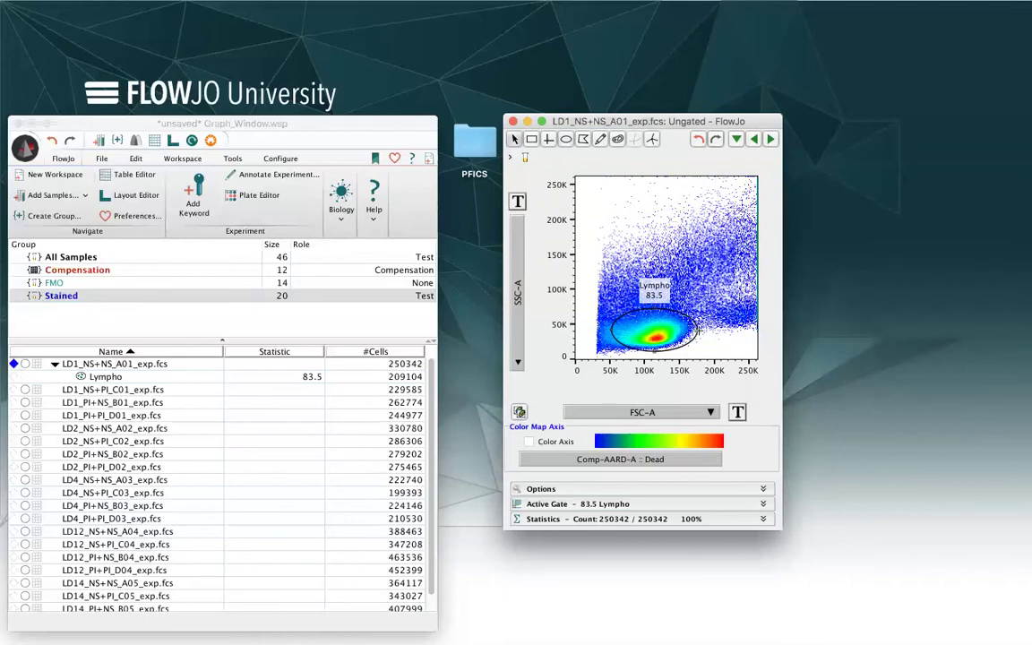
{"action": "left_click_drag", "start_coordinate": [699, 331], "coordinate": [669, 331]}
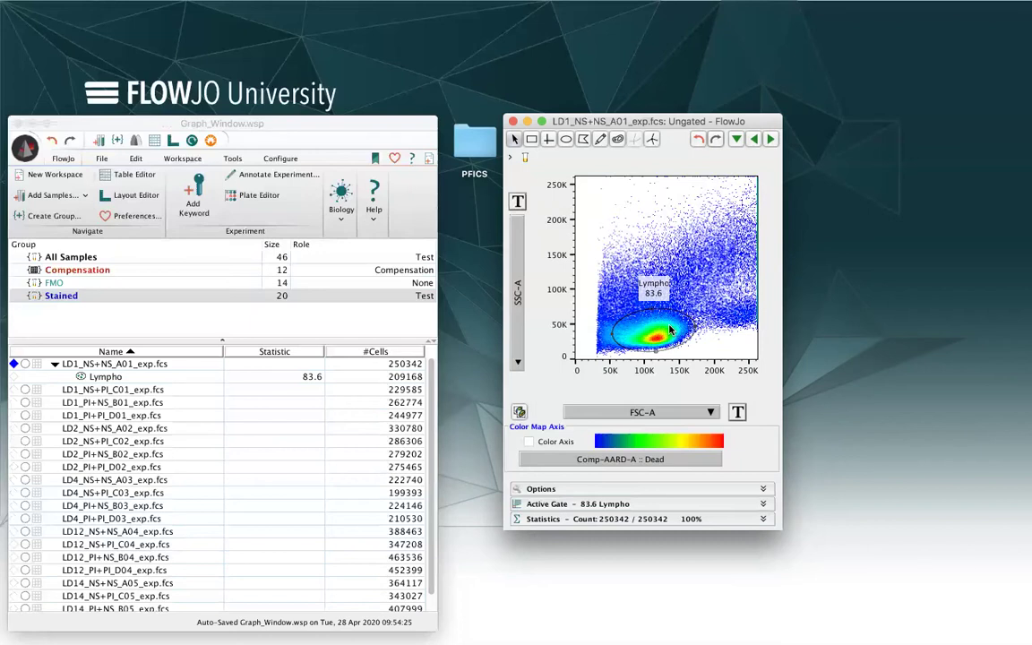
Drill into the Lympho population and plot FSC-H against FSC-A.
{"action": "double_click", "coordinate": [670, 331]}
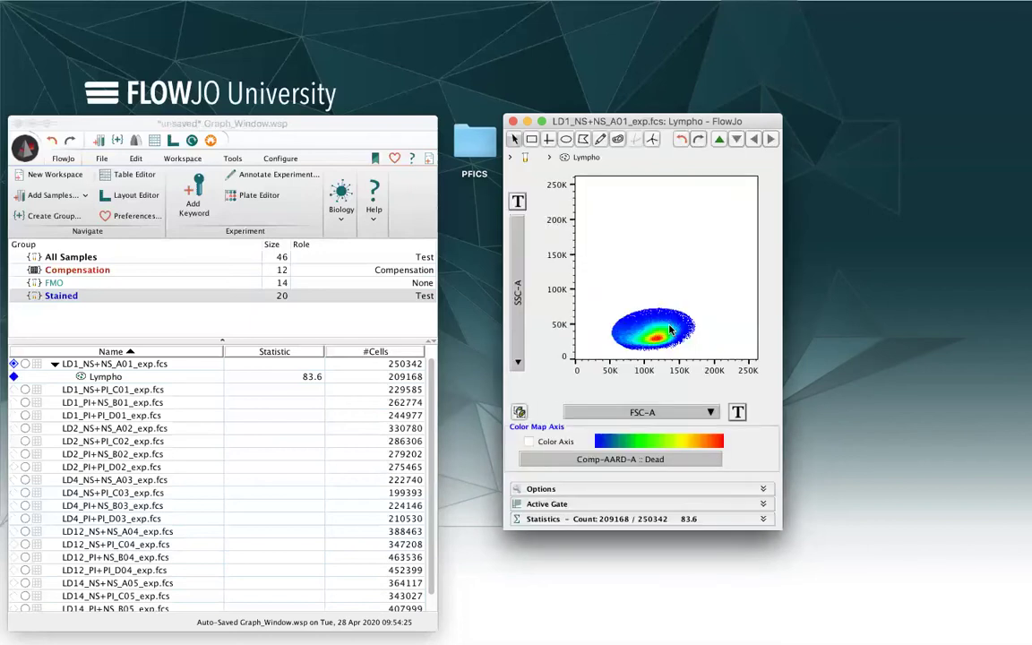
{"action": "left_click", "coordinate": [517, 298]}
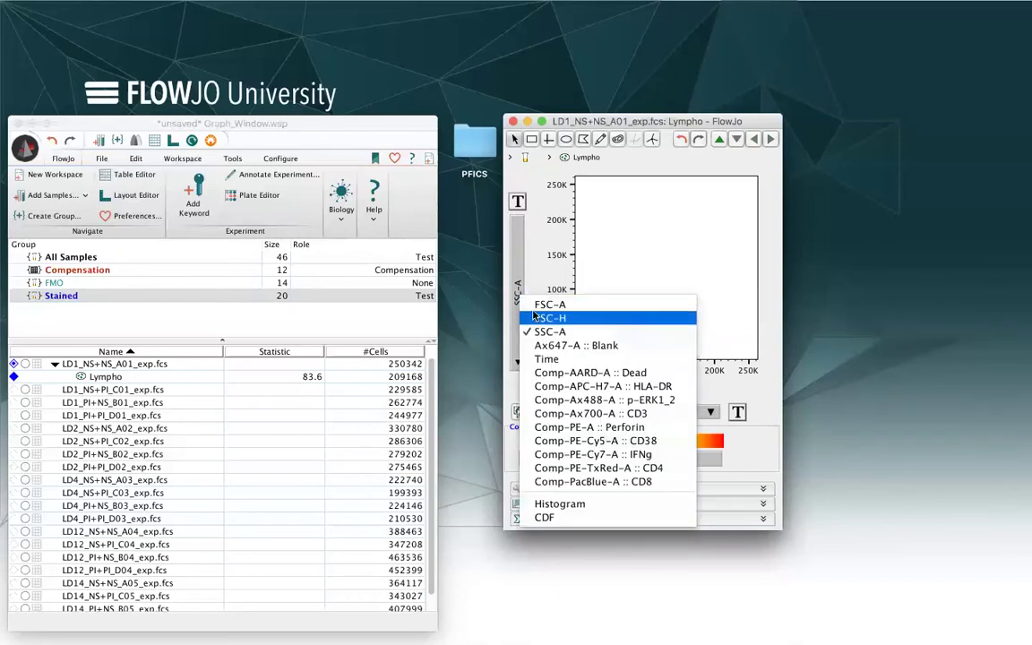
{"action": "left_click", "coordinate": [533, 319]}
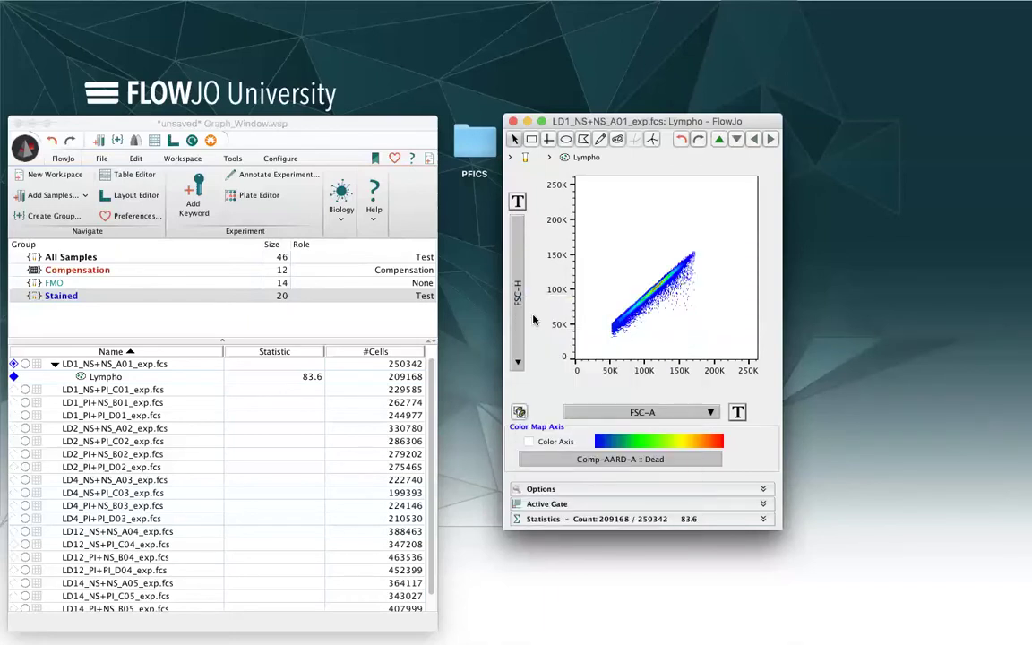
Outline the singlet diagonal with a polygon gate and accept the name Single Cells.
{"action": "left_click", "coordinate": [584, 140]}
{"action": "left_click", "coordinate": [608, 319]}
{"action": "left_click", "coordinate": [609, 334]}
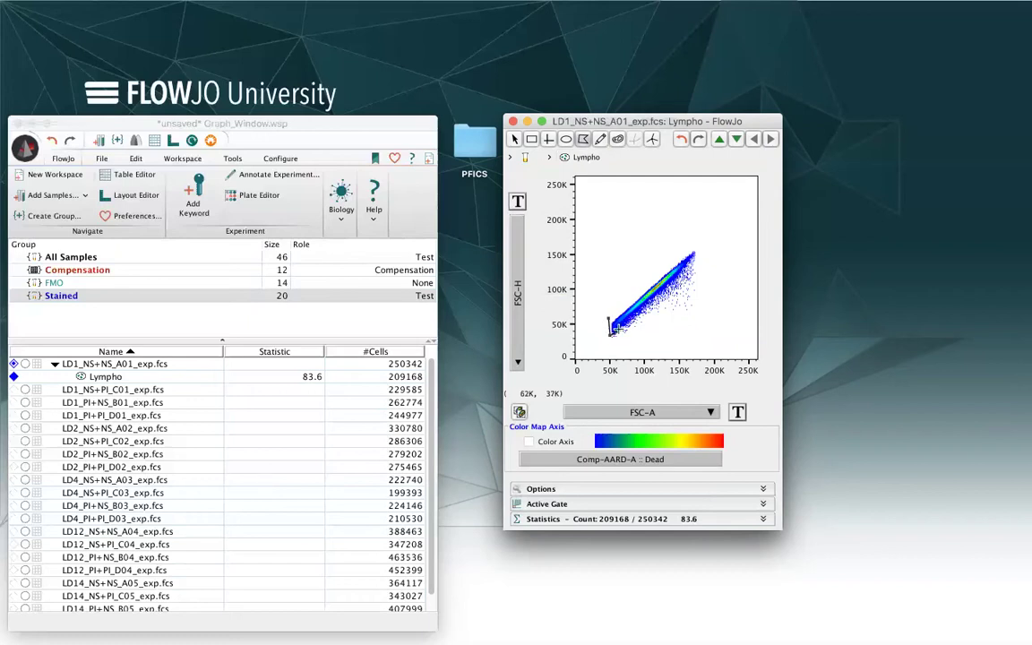
{"action": "double_click", "coordinate": [695, 241]}
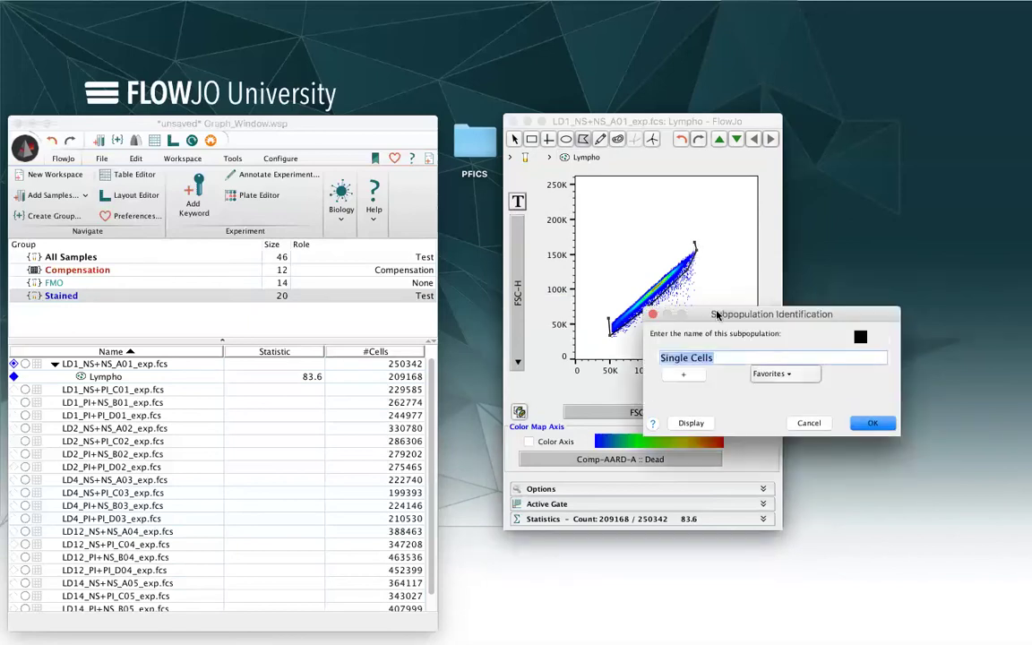
{"action": "left_click_drag", "start_coordinate": [717, 314], "coordinate": [845, 257]}
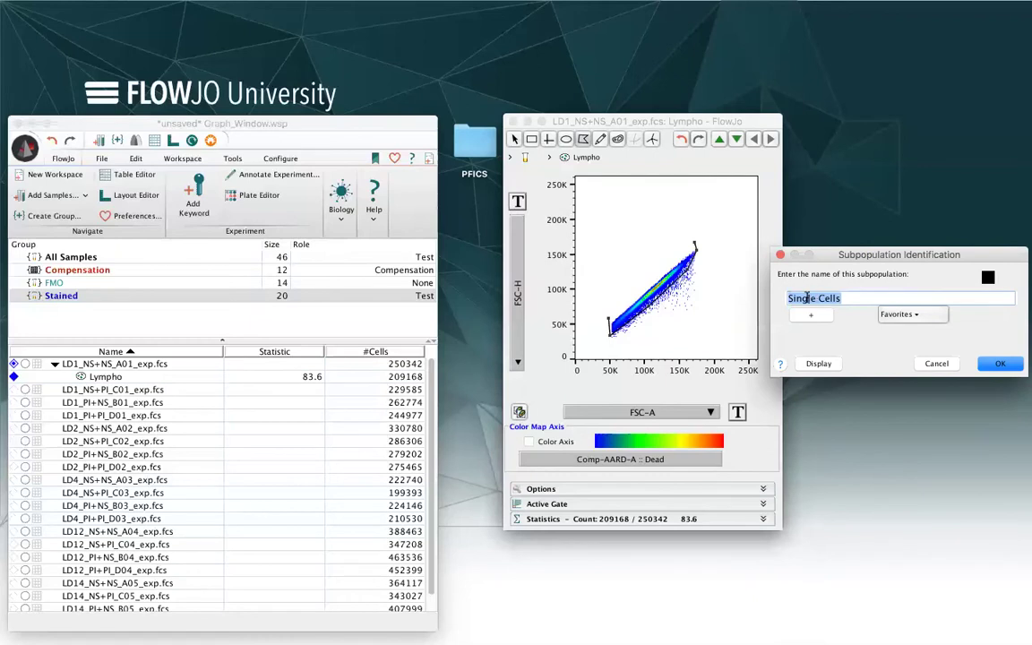
{"action": "left_click", "coordinate": [1001, 364]}
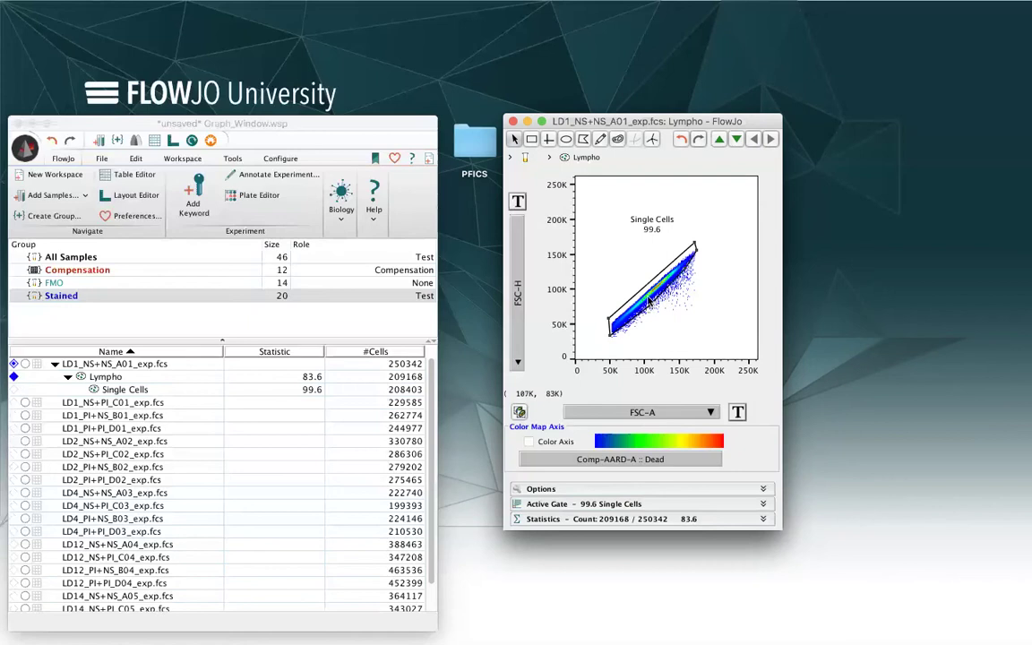
Plot Single Cells as HLA-DR versus CD3 and draw a rectangle gate named 'CD3, HLA-DR subset'.
{"action": "double_click", "coordinate": [649, 299]}
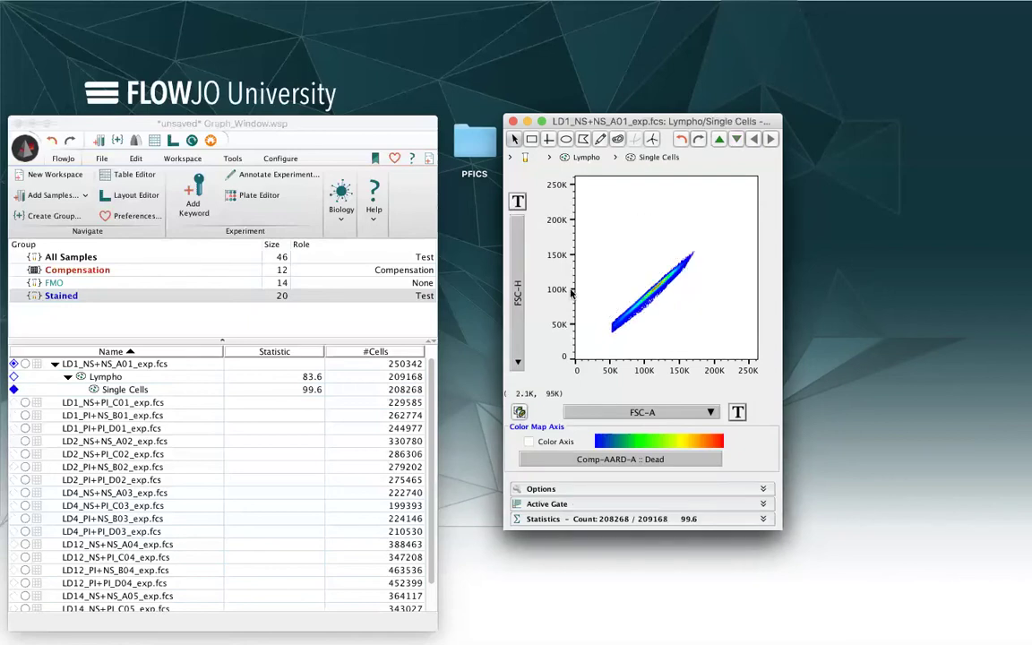
{"action": "left_click", "coordinate": [518, 292]}
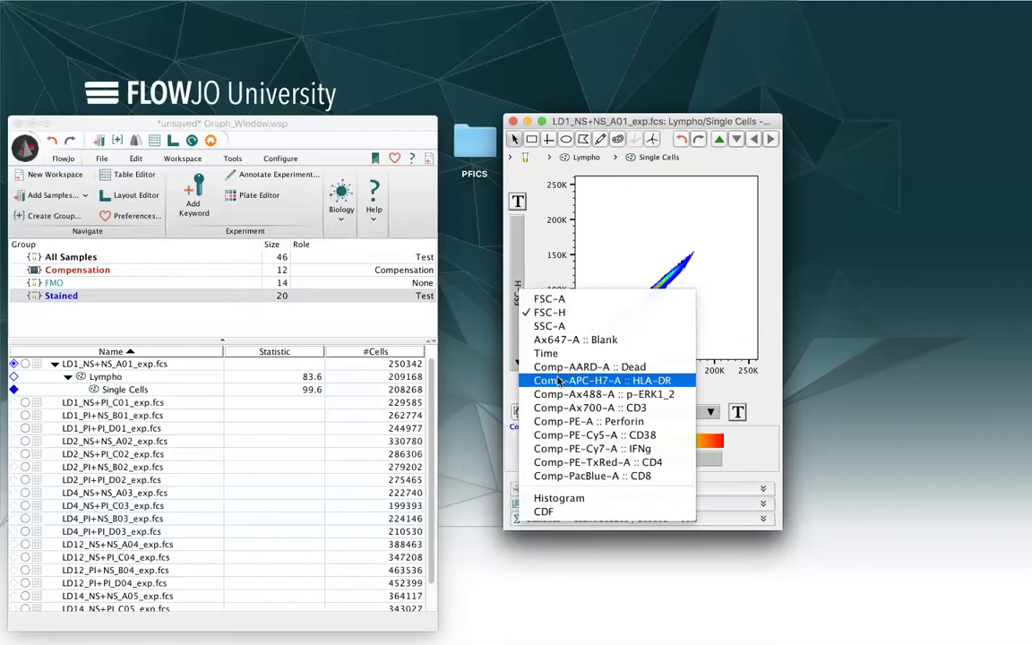
{"action": "left_click", "coordinate": [551, 344]}
{"action": "left_click", "coordinate": [659, 412]}
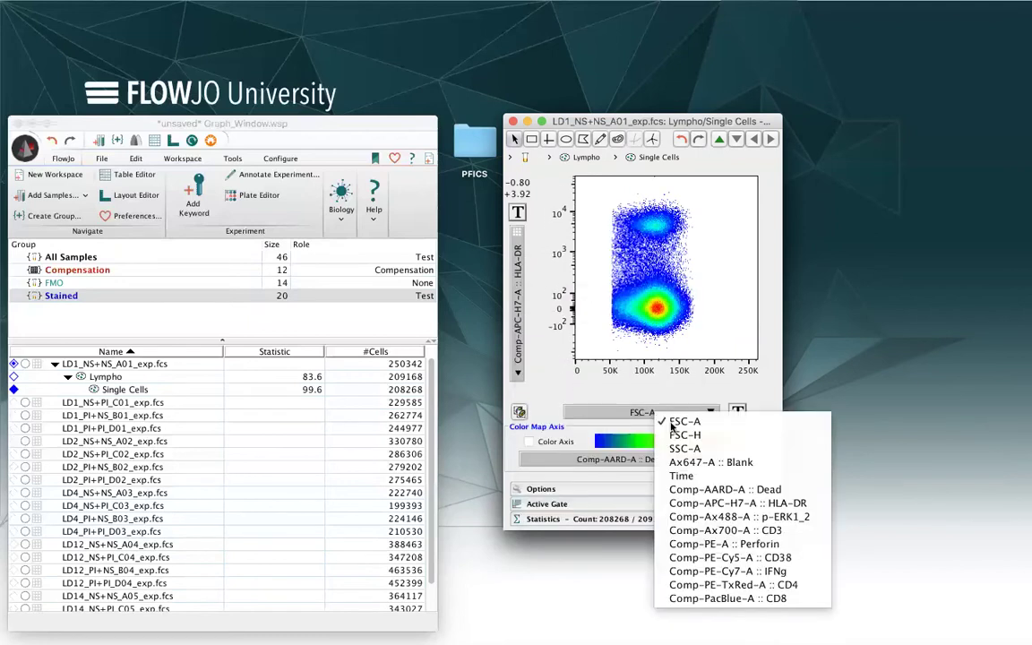
{"action": "left_click", "coordinate": [774, 531]}
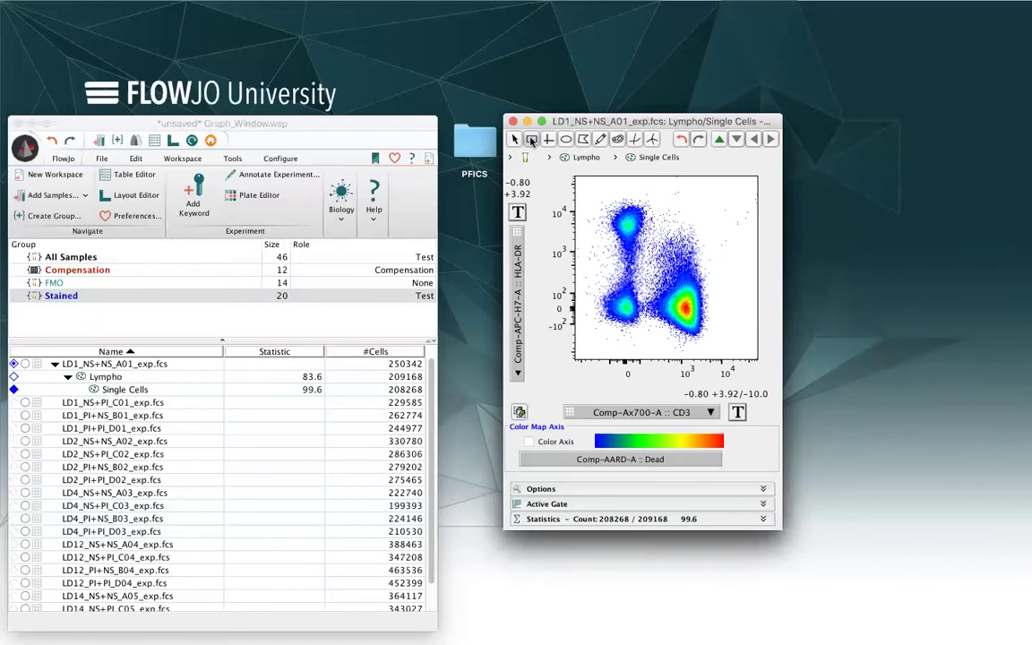
{"action": "left_click_drag", "start_coordinate": [651, 250], "coordinate": [714, 343]}
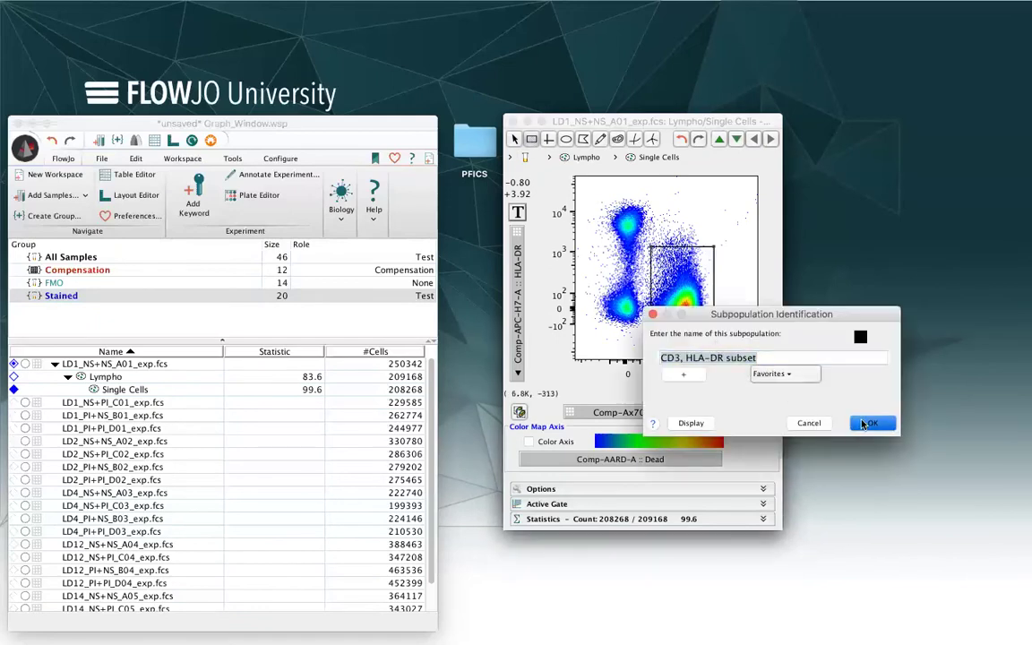
{"action": "key", "text": "Return"}
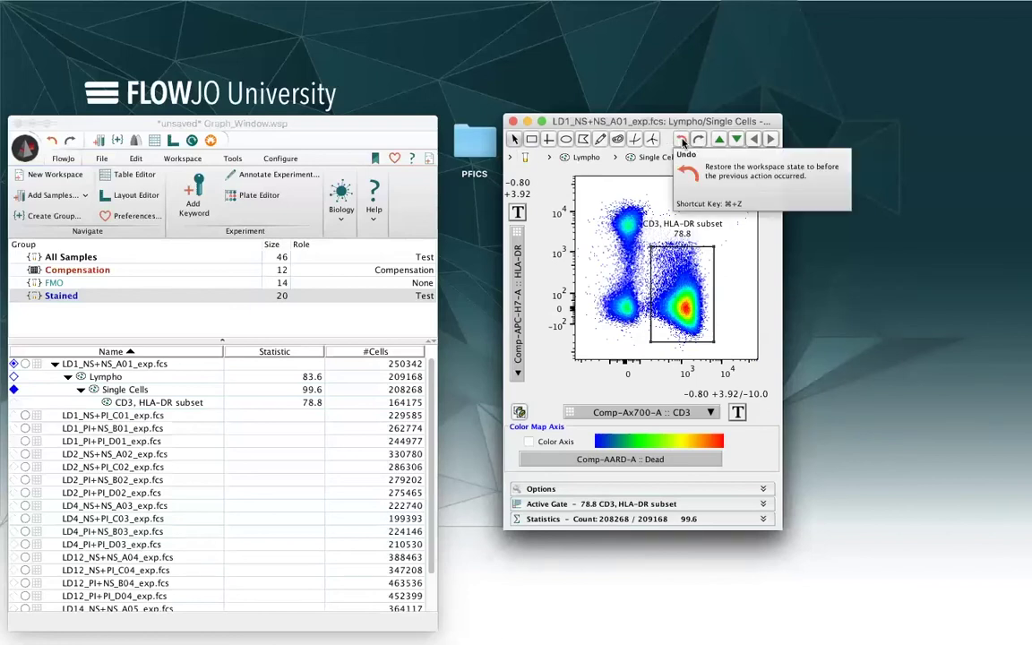
{"action": "left_click", "coordinate": [682, 140]}
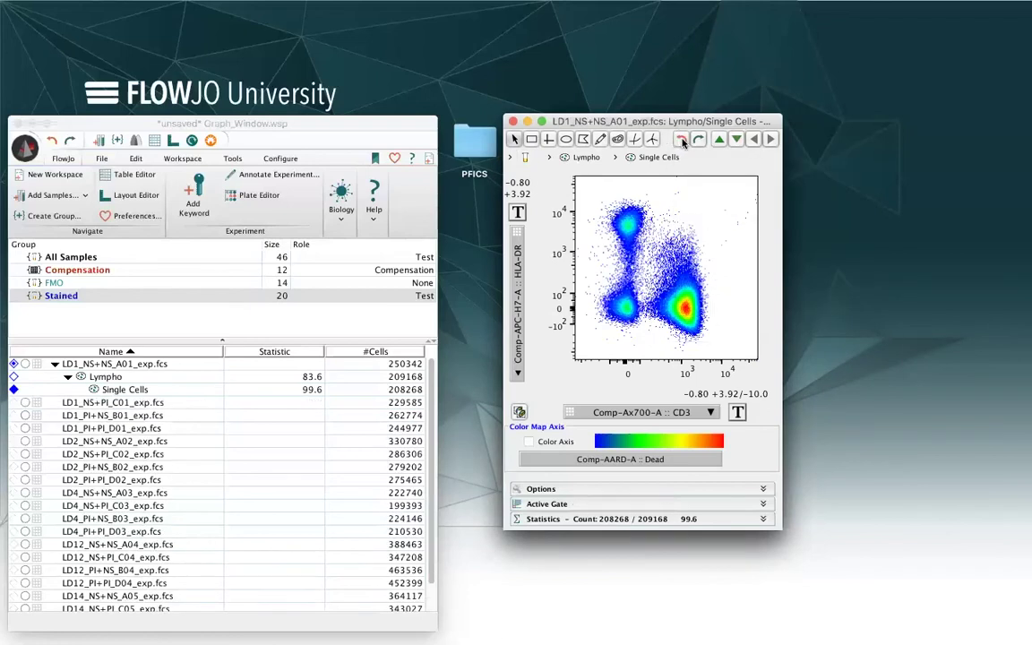
{"action": "left_click", "coordinate": [549, 139]}
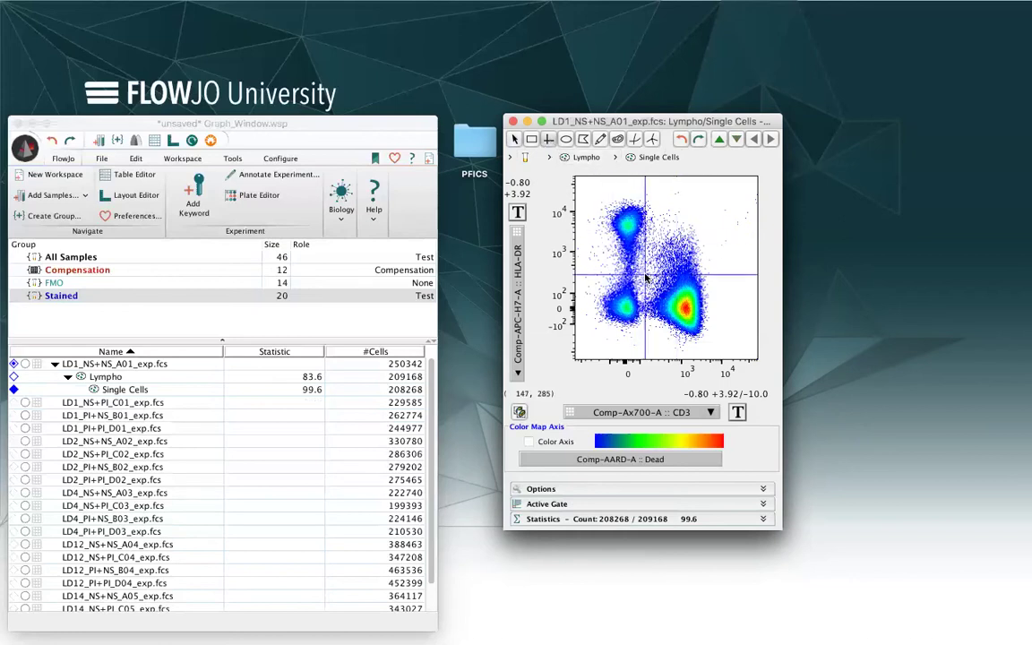
{"action": "left_click", "coordinate": [645, 275]}
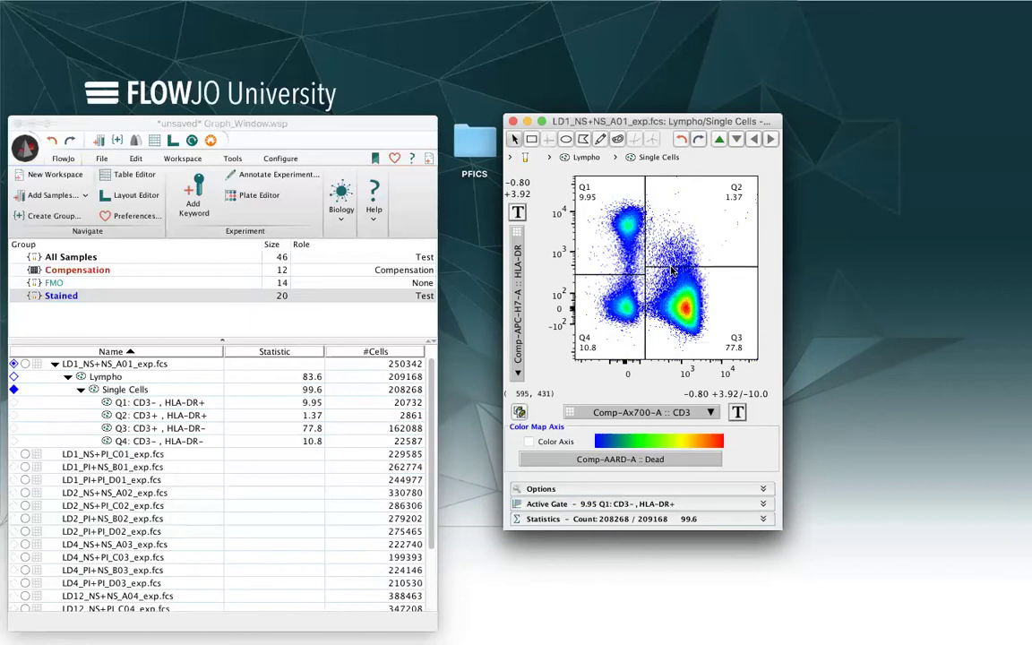
{"action": "left_click_drag", "start_coordinate": [645, 278], "coordinate": [672, 278]}
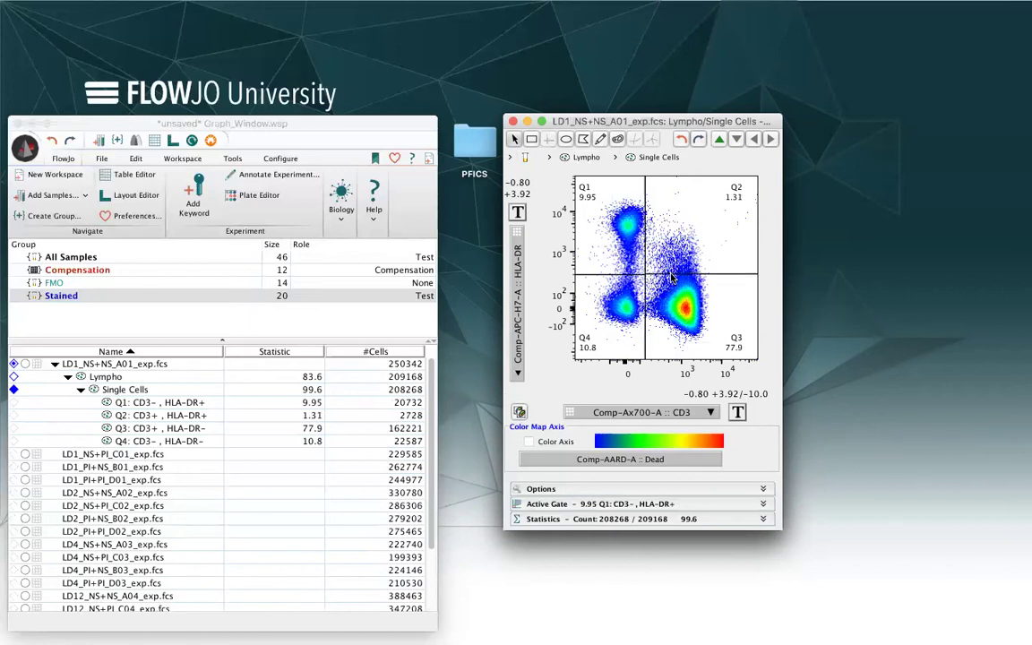
{"action": "left_click", "coordinate": [601, 140]}
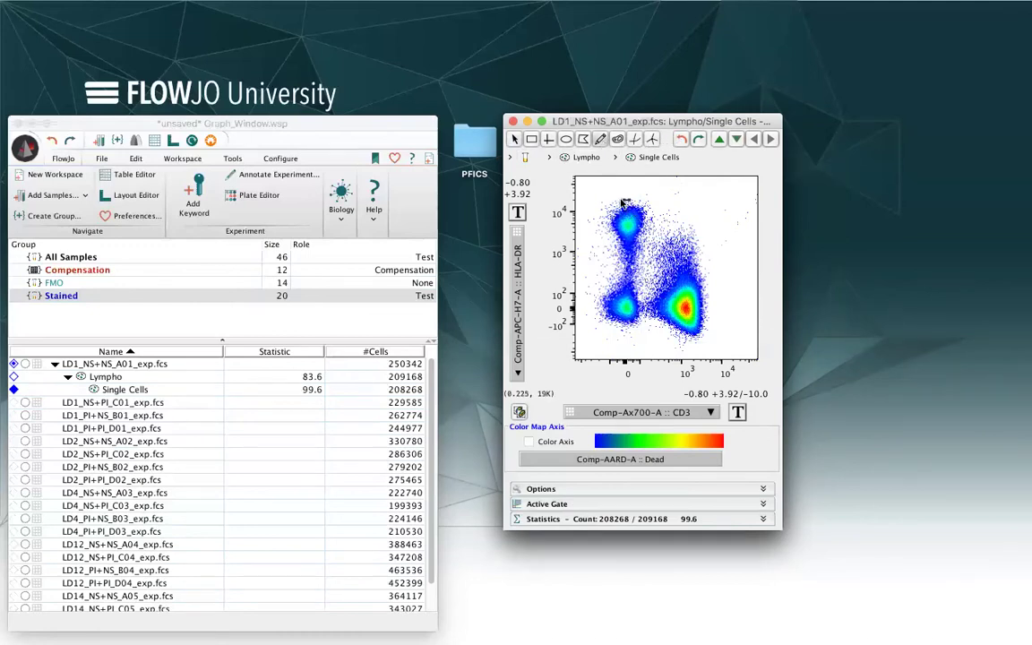
{"action": "mouse_move", "coordinate": [623, 203]}
{"action": "left_mouse_down"}
{"action": "mouse_move", "coordinate": [609, 231]}
{"action": "mouse_move", "coordinate": [628, 251]}
{"action": "mouse_move", "coordinate": [655, 237]}
{"action": "mouse_move", "coordinate": [633, 207]}
{"action": "left_mouse_up"}
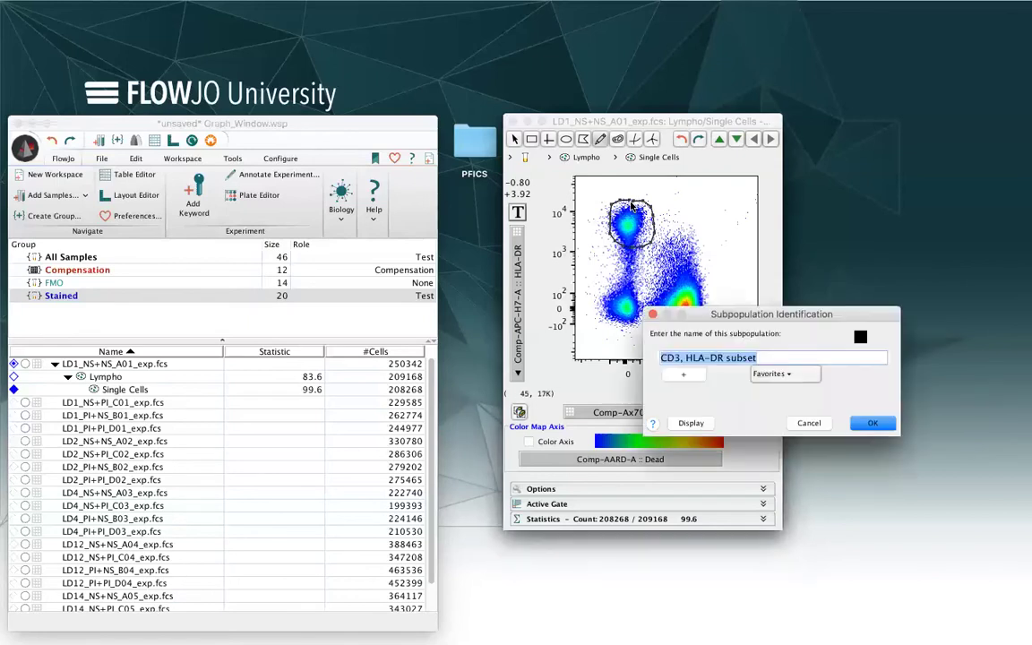
{"action": "left_click", "coordinate": [810, 423]}
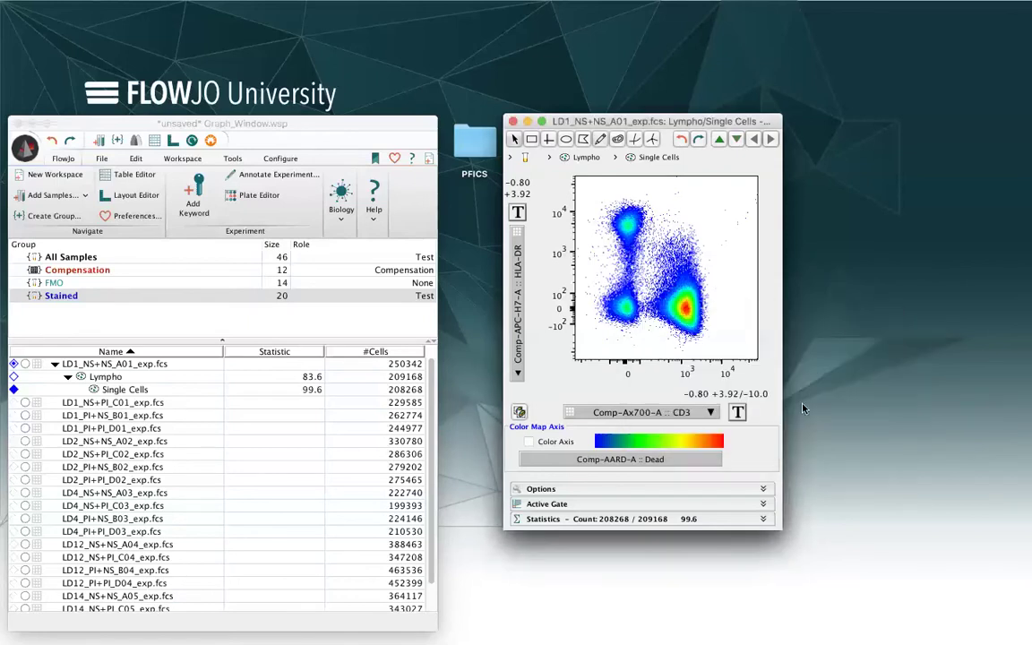
{"action": "left_click", "coordinate": [619, 141]}
{"action": "mouse_move", "coordinate": [639, 235]}
{"action": "left_mouse_down"}
{"action": "mouse_move", "coordinate": [627, 202]}
{"action": "mouse_move", "coordinate": [641, 236]}
{"action": "left_mouse_up"}
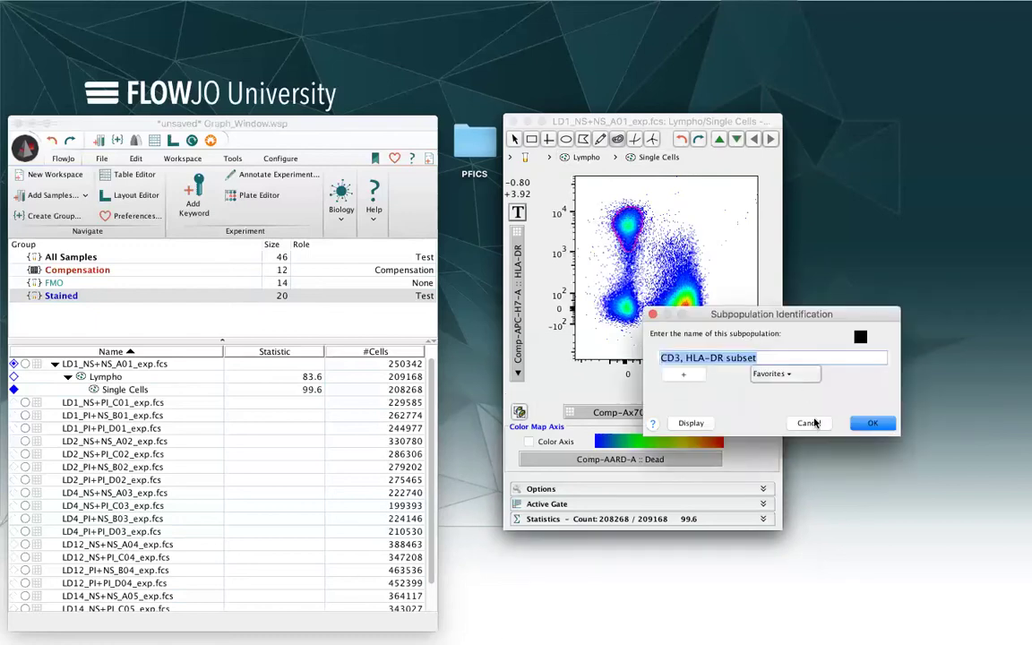
{"action": "left_click", "coordinate": [812, 424]}
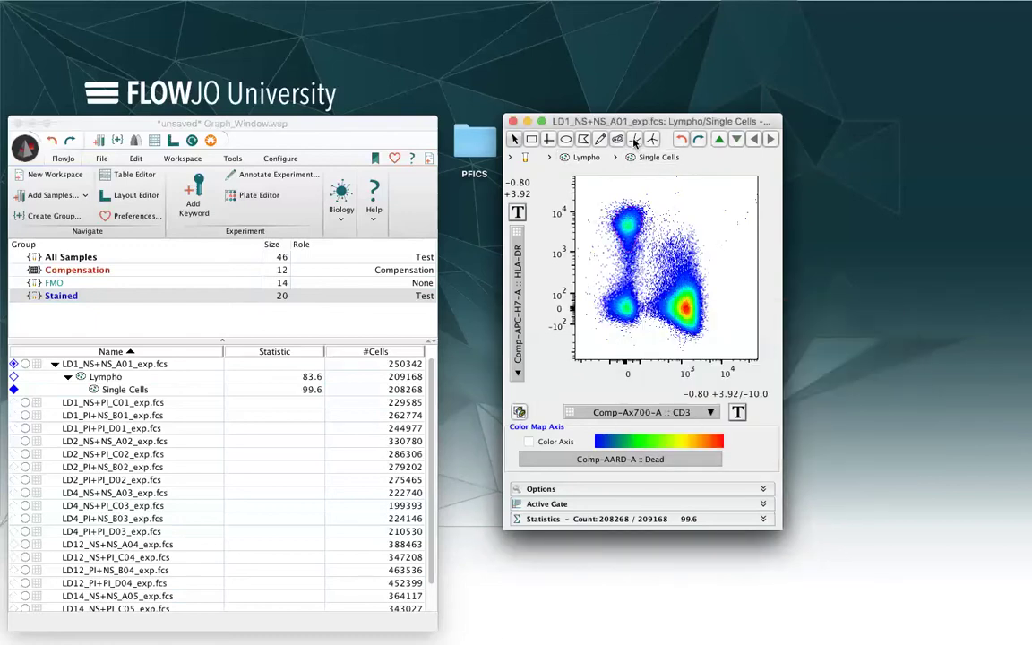
{"action": "left_click", "coordinate": [634, 140]}
{"action": "left_click", "coordinate": [648, 276]}
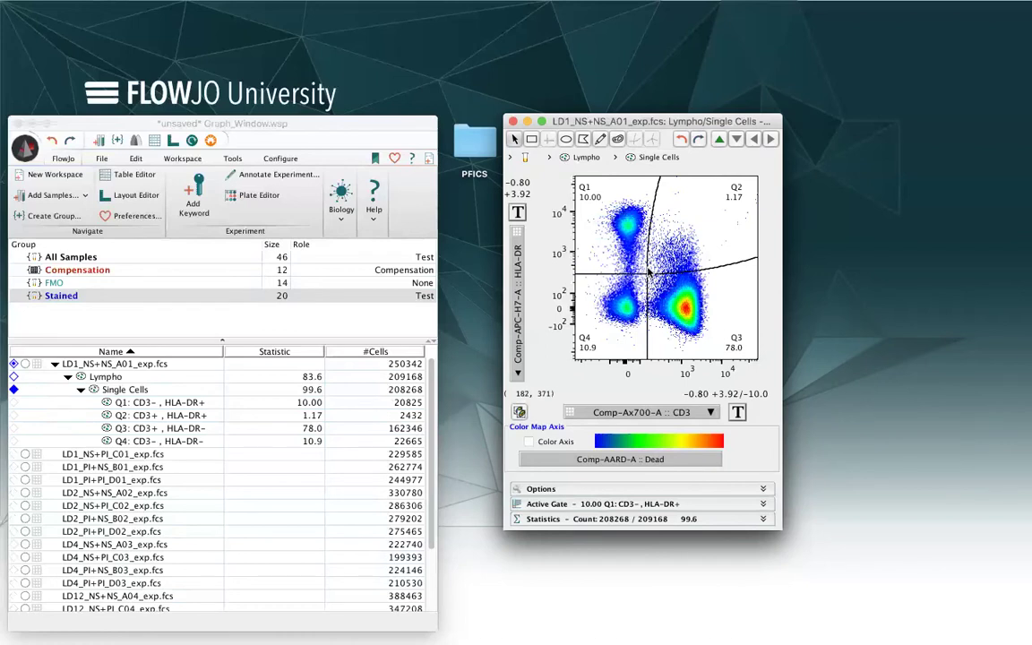
{"action": "key", "text": "Delete"}
{"action": "key", "text": "Return"}
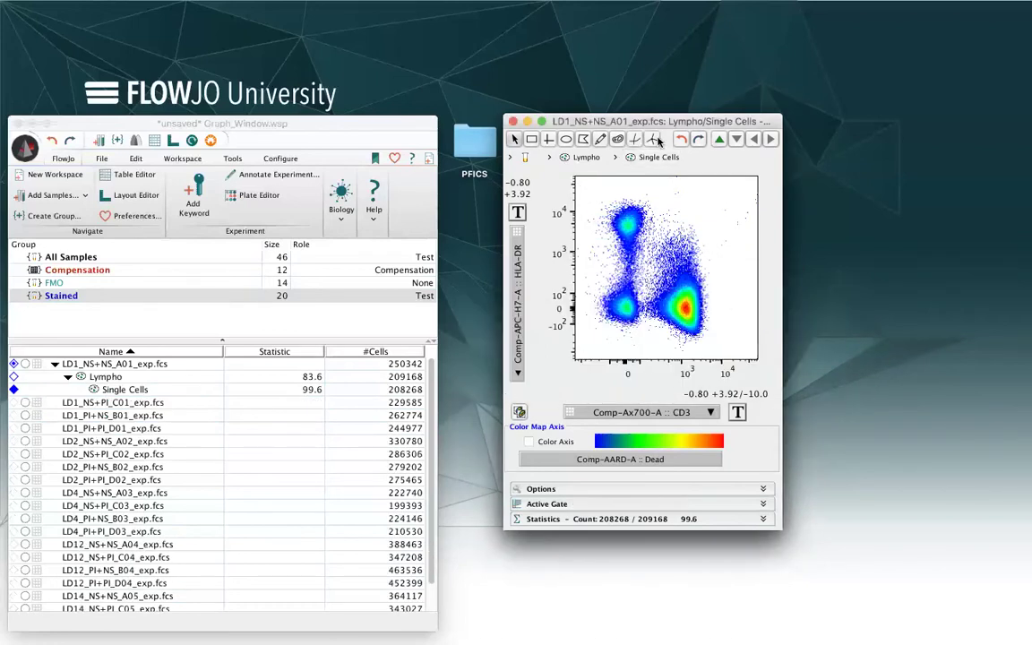
{"action": "left_click", "coordinate": [652, 141]}
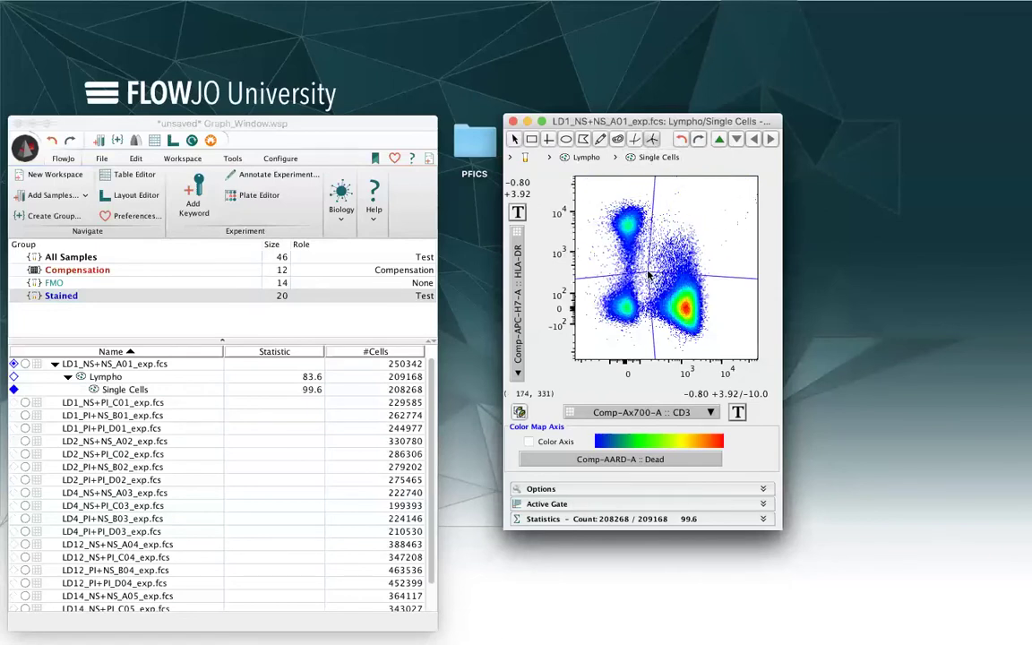
{"action": "left_click", "coordinate": [652, 276]}
{"action": "left_click_drag", "start_coordinate": [681, 255], "coordinate": [733, 219]}
{"action": "left_click_drag", "start_coordinate": [657, 235], "coordinate": [643, 272]}
{"action": "left_click_drag", "start_coordinate": [656, 358], "coordinate": [652, 361]}
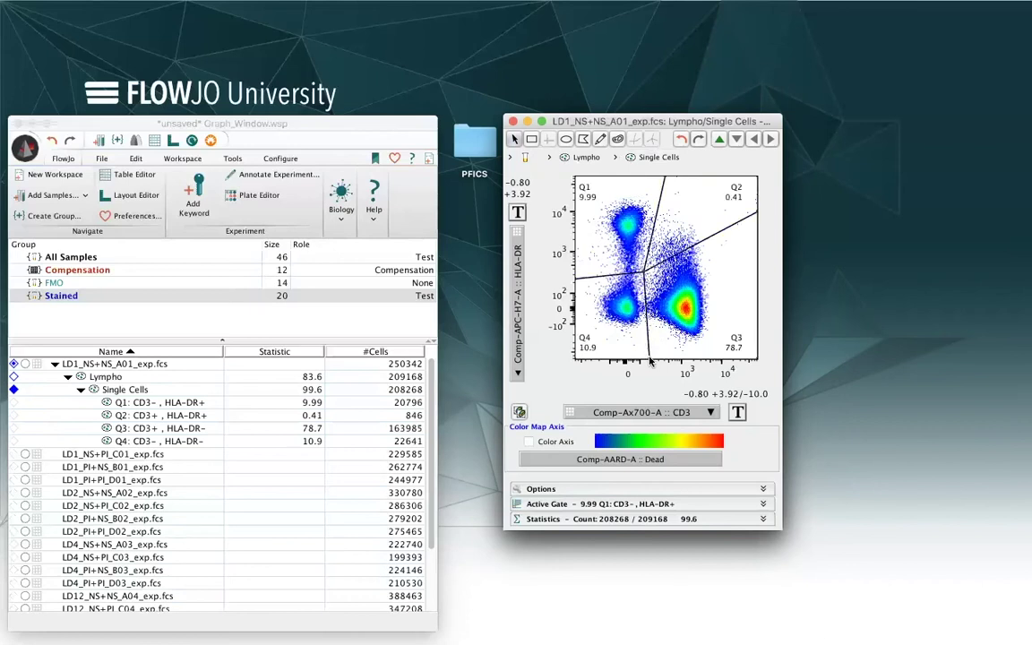
{"action": "left_click", "coordinate": [650, 362]}
{"action": "key", "text": "Delete"}
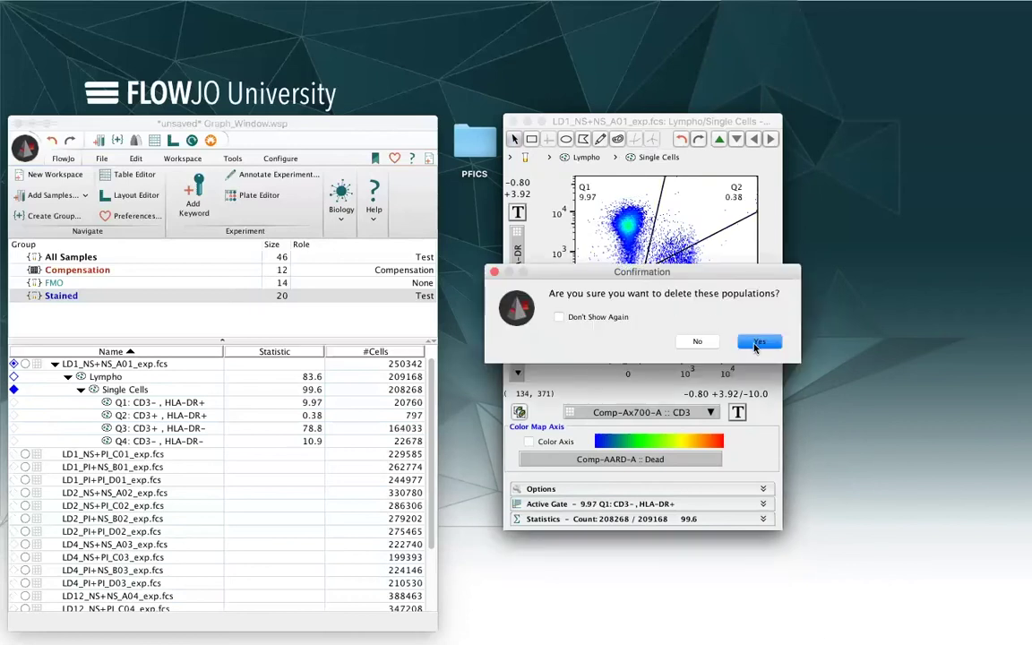
{"action": "left_click", "coordinate": [758, 343]}
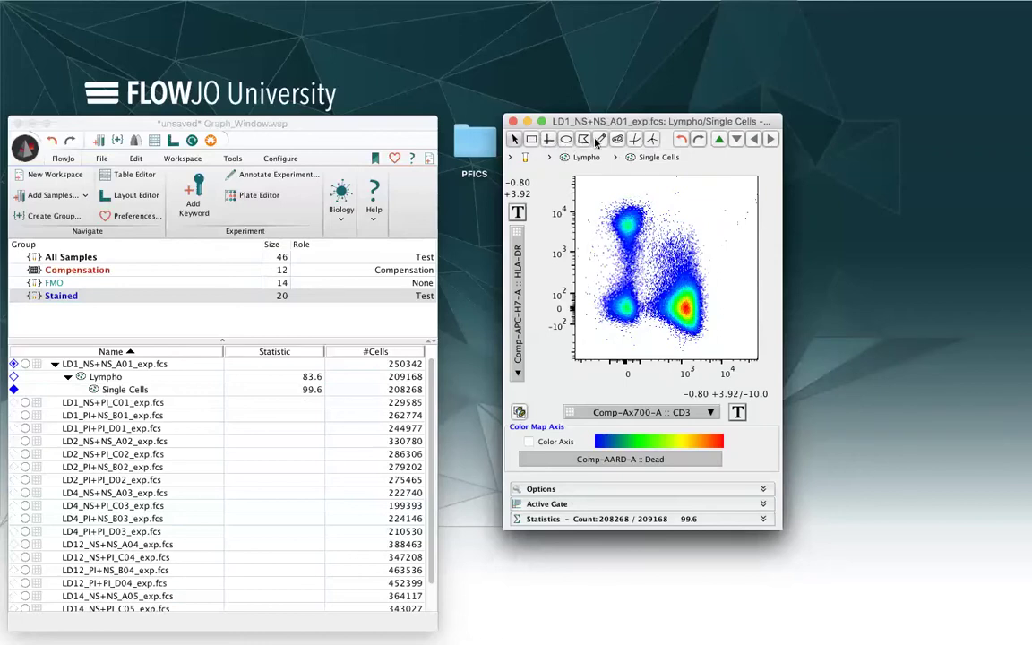
Draw a polygon around the lower-right cluster and name the gate CD3 (78.1%).
{"action": "left_click", "coordinate": [674, 261]}
{"action": "left_click", "coordinate": [700, 270]}
{"action": "left_click", "coordinate": [709, 313]}
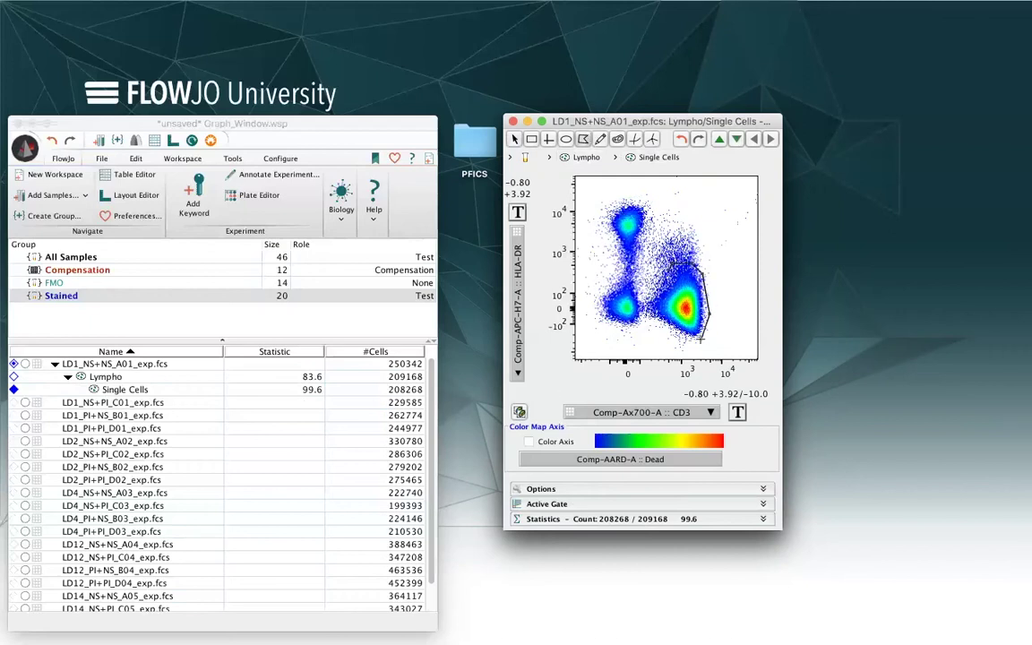
{"action": "left_click", "coordinate": [702, 339]}
{"action": "double_click", "coordinate": [662, 328]}
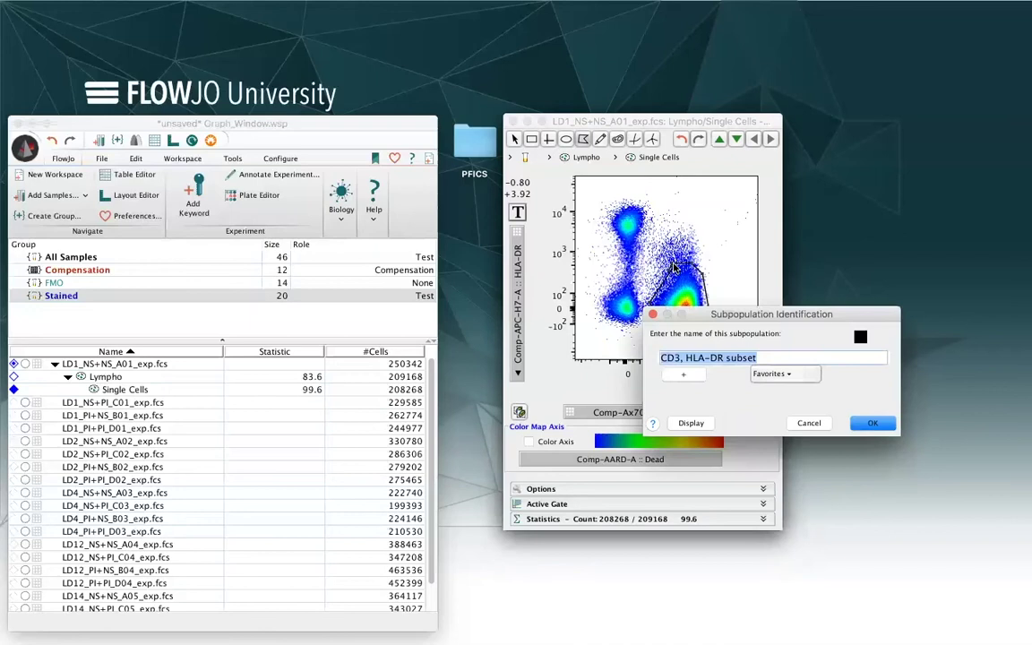
{"action": "left_click_drag", "start_coordinate": [740, 322], "coordinate": [771, 339]}
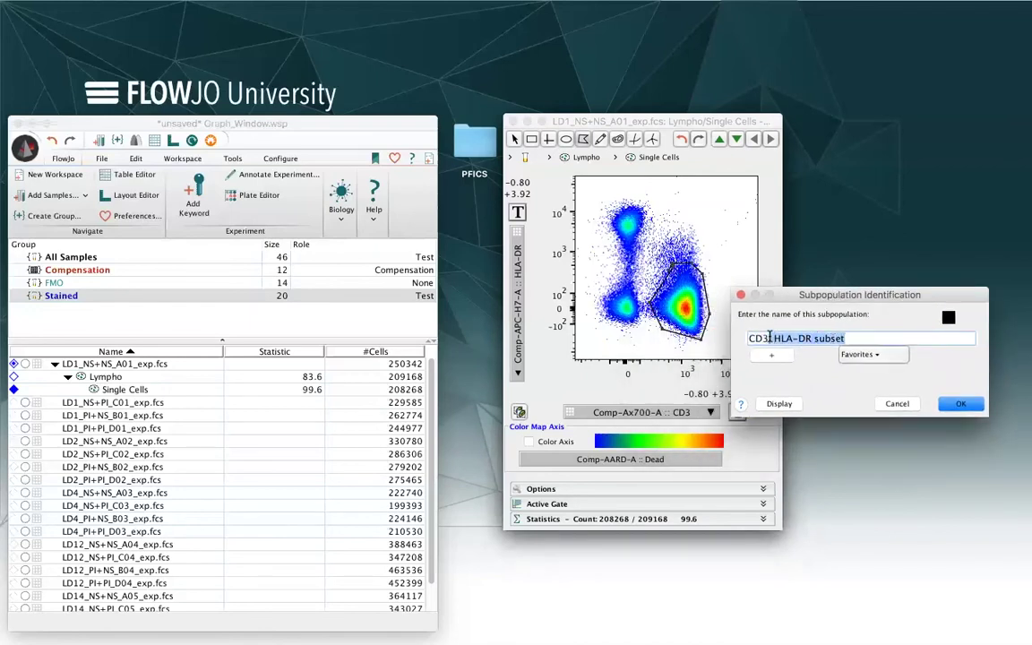
{"action": "key", "text": "BackSpace"}
{"action": "key", "text": "Return"}
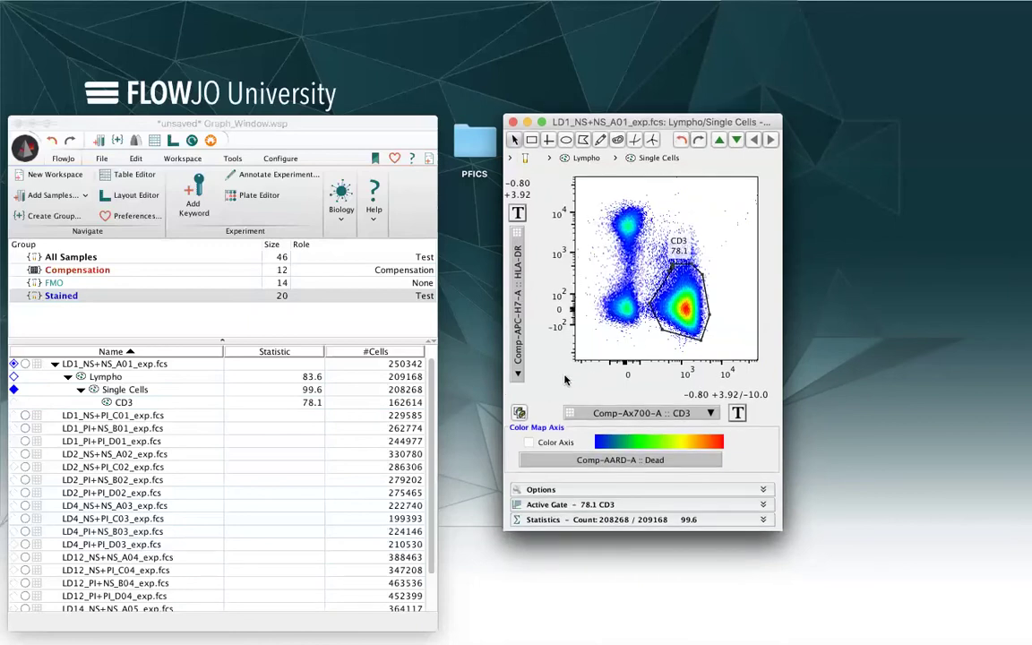
Switch the plot type to Contour Plot with outliers shown.
{"action": "left_click", "coordinate": [568, 492]}
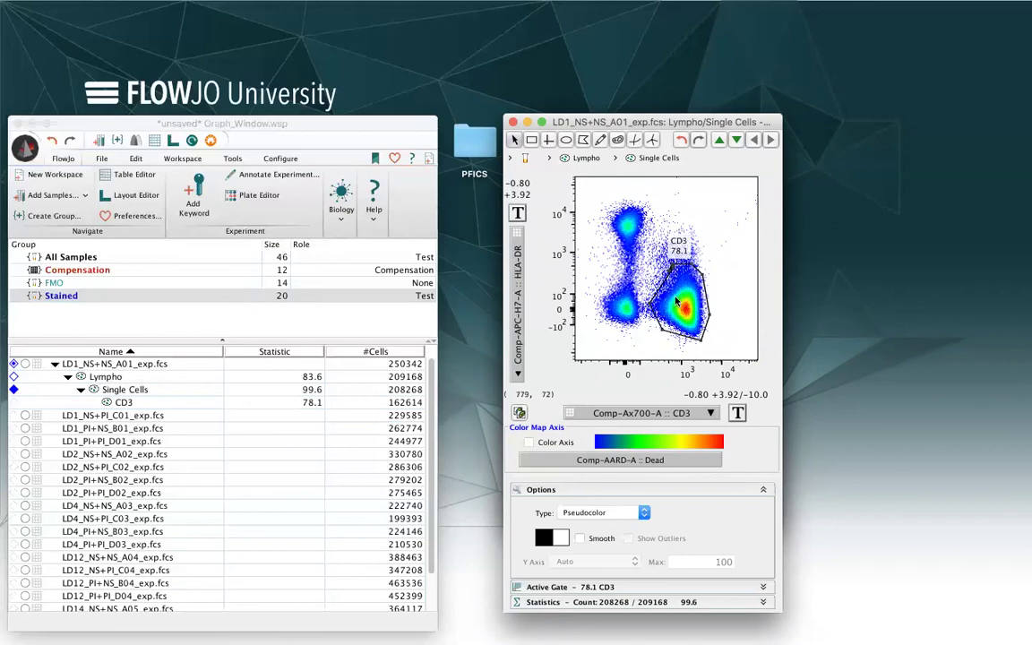
{"action": "left_click", "coordinate": [608, 513]}
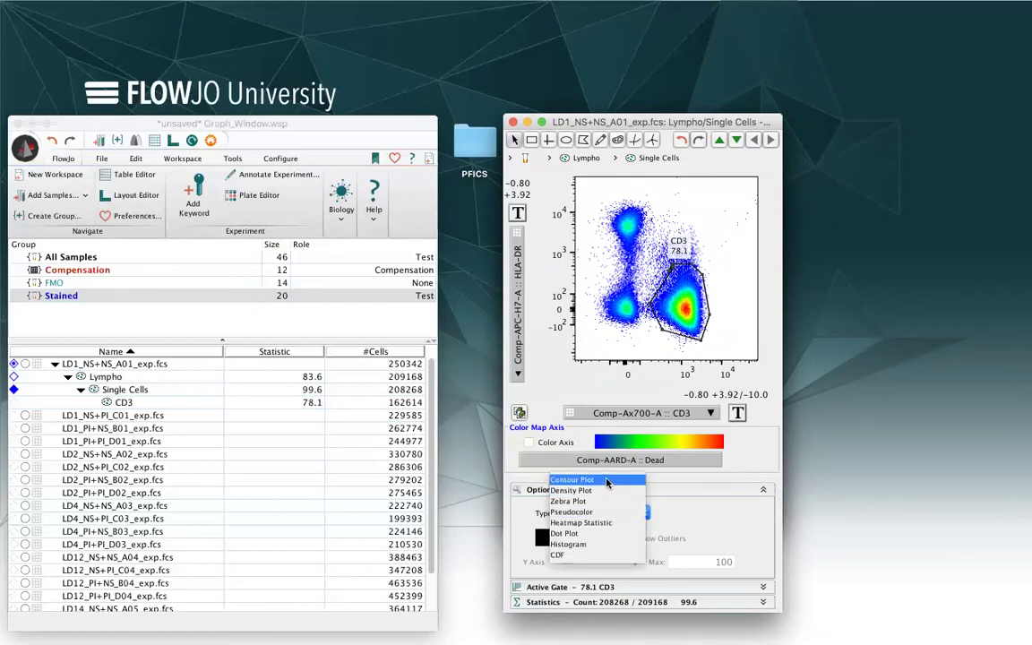
{"action": "left_click", "coordinate": [606, 482]}
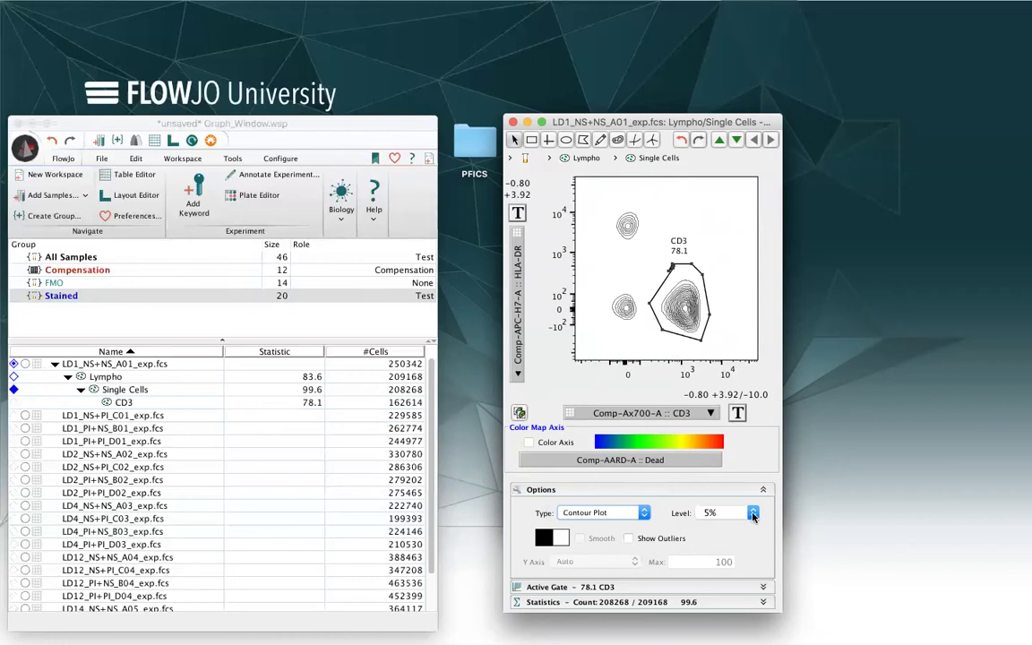
{"action": "left_click", "coordinate": [628, 538]}
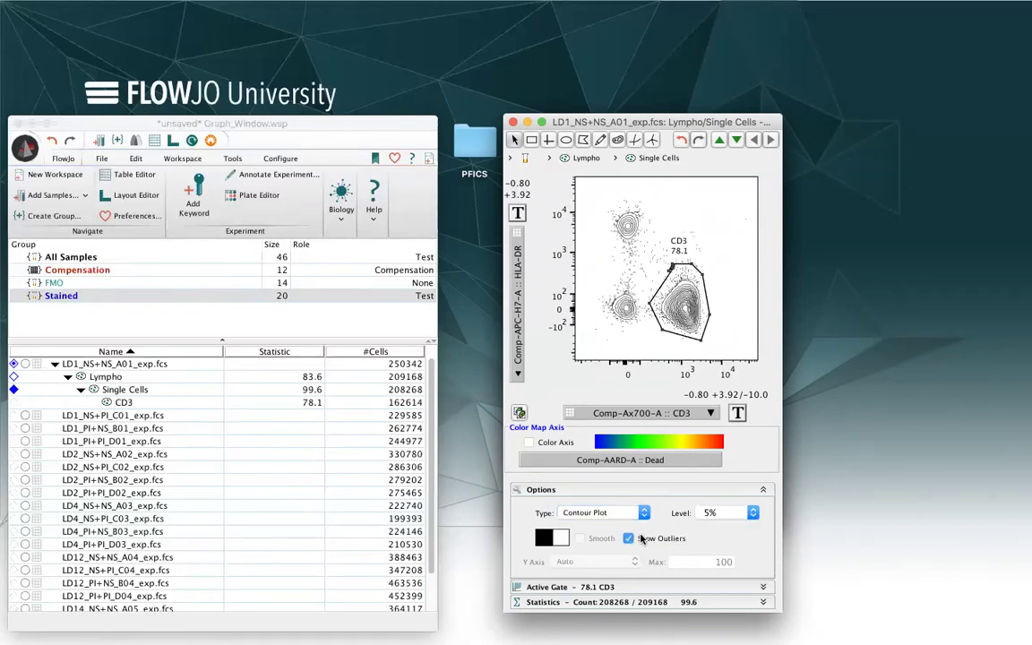
Try contour levels 10%, 2% and Log before settling on 5%.
{"action": "left_click", "coordinate": [754, 517]}
{"action": "left_click", "coordinate": [755, 517]}
{"action": "left_click", "coordinate": [715, 499]}
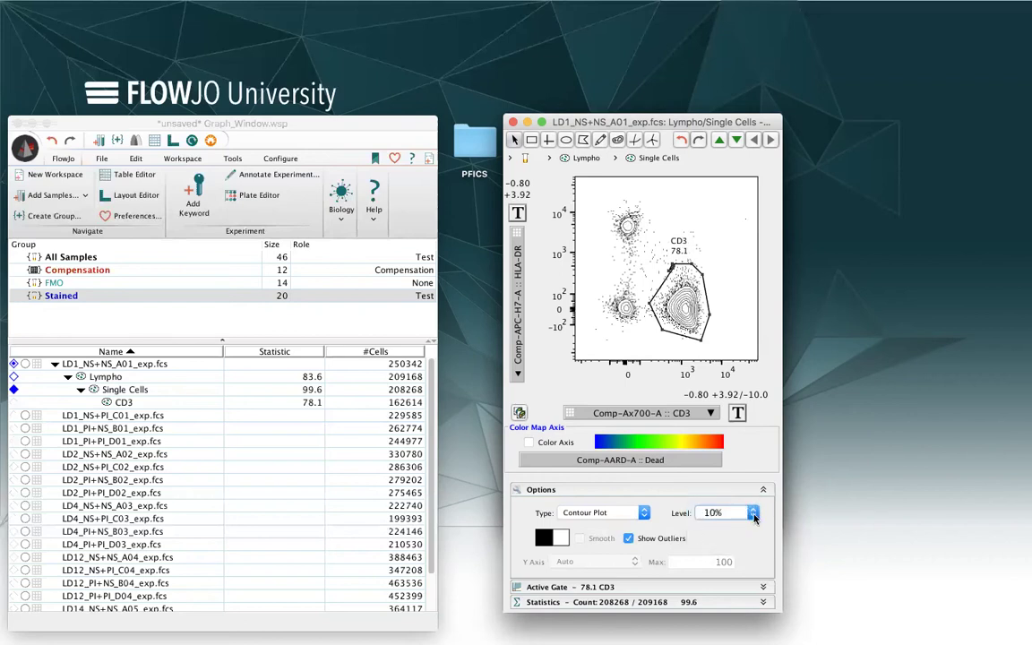
{"action": "left_click", "coordinate": [754, 517]}
{"action": "left_click", "coordinate": [744, 537]}
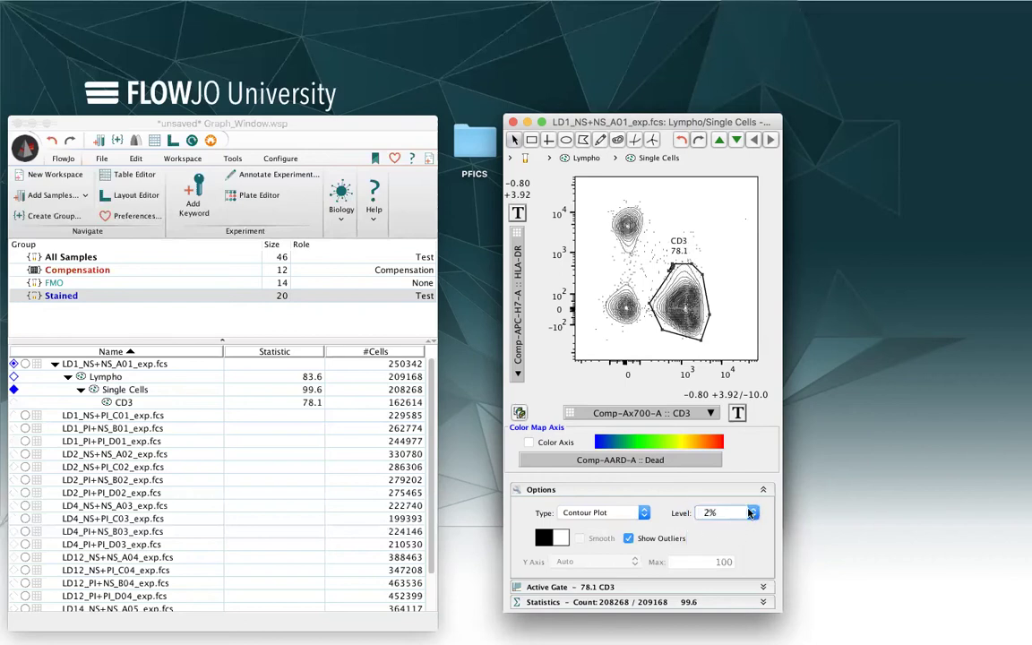
{"action": "left_click", "coordinate": [752, 513]}
{"action": "left_click", "coordinate": [750, 527]}
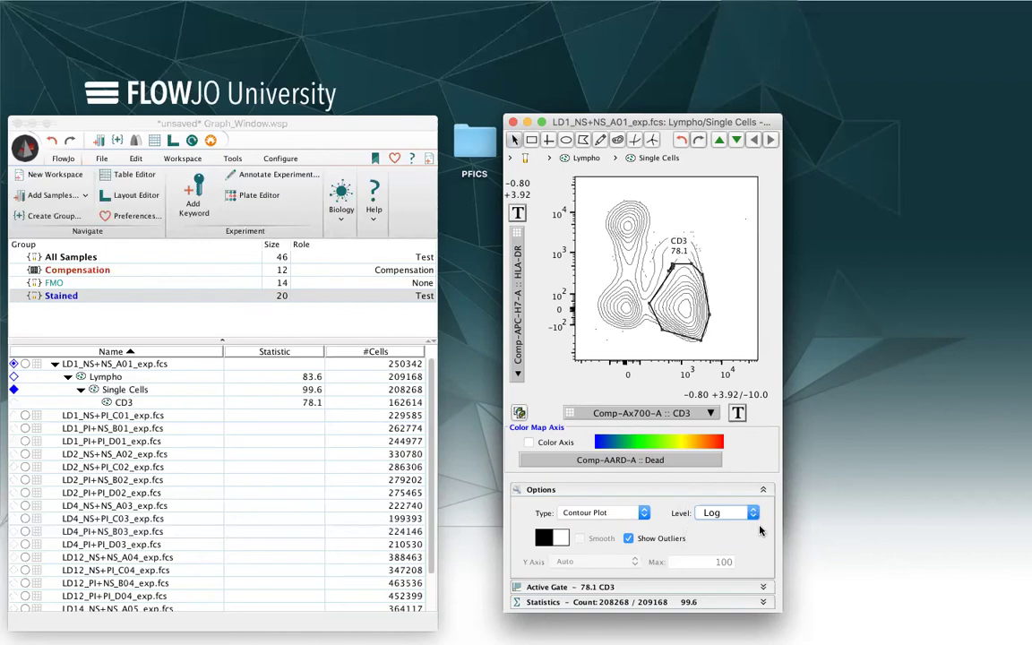
{"action": "left_click", "coordinate": [753, 512]}
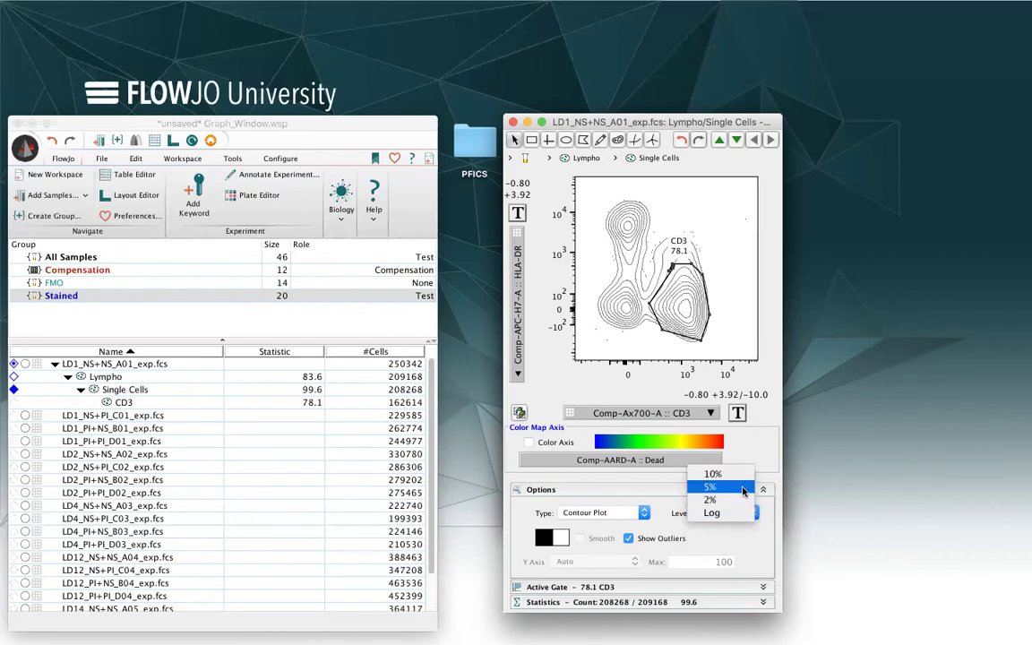
{"action": "left_click", "coordinate": [743, 488]}
{"action": "left_click", "coordinate": [618, 512]}
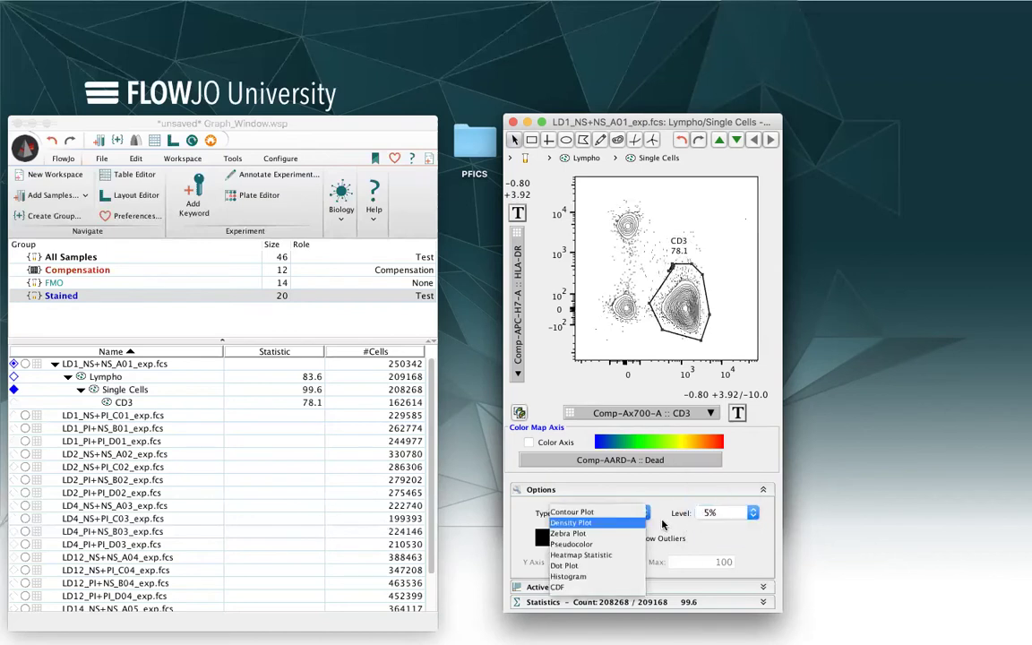
Change the plot to a zebra plot and try a peach colour.
{"action": "left_click", "coordinate": [614, 534]}
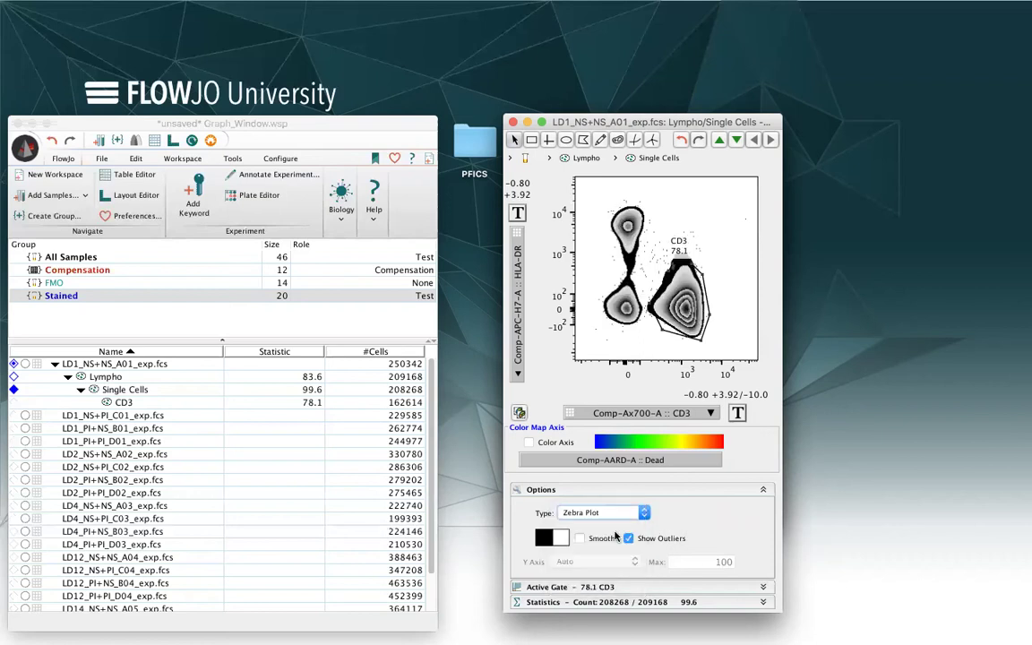
{"action": "left_click", "coordinate": [626, 535]}
{"action": "left_click", "coordinate": [550, 537]}
{"action": "left_click", "coordinate": [555, 530]}
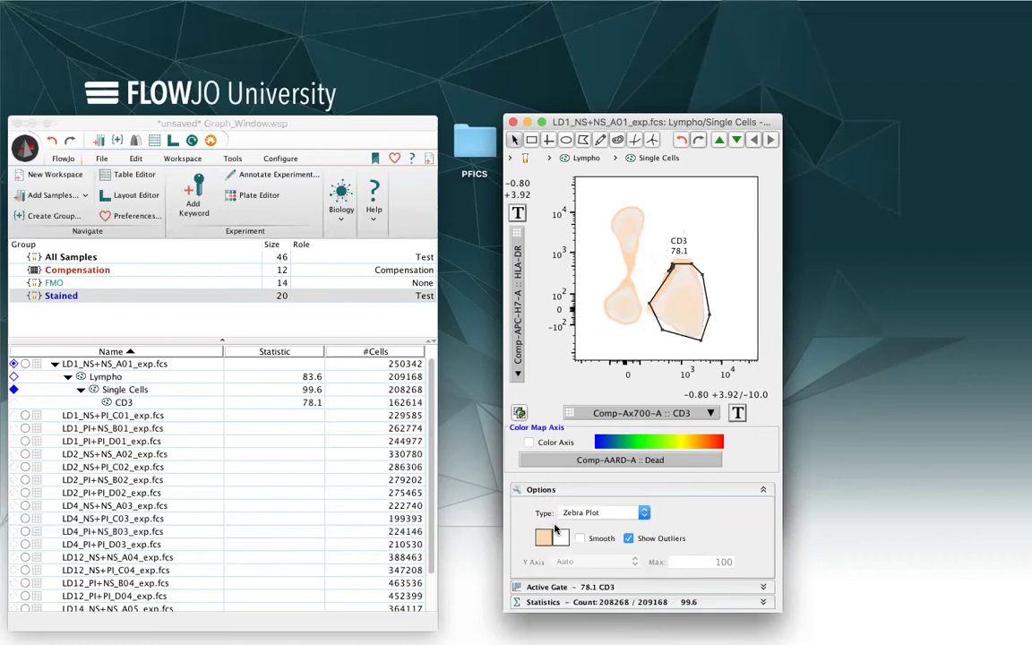
Turn on smoothing and outliers, and recolour the zebra contours black.
{"action": "left_click", "coordinate": [579, 539]}
{"action": "left_click", "coordinate": [643, 542]}
{"action": "left_click", "coordinate": [633, 539]}
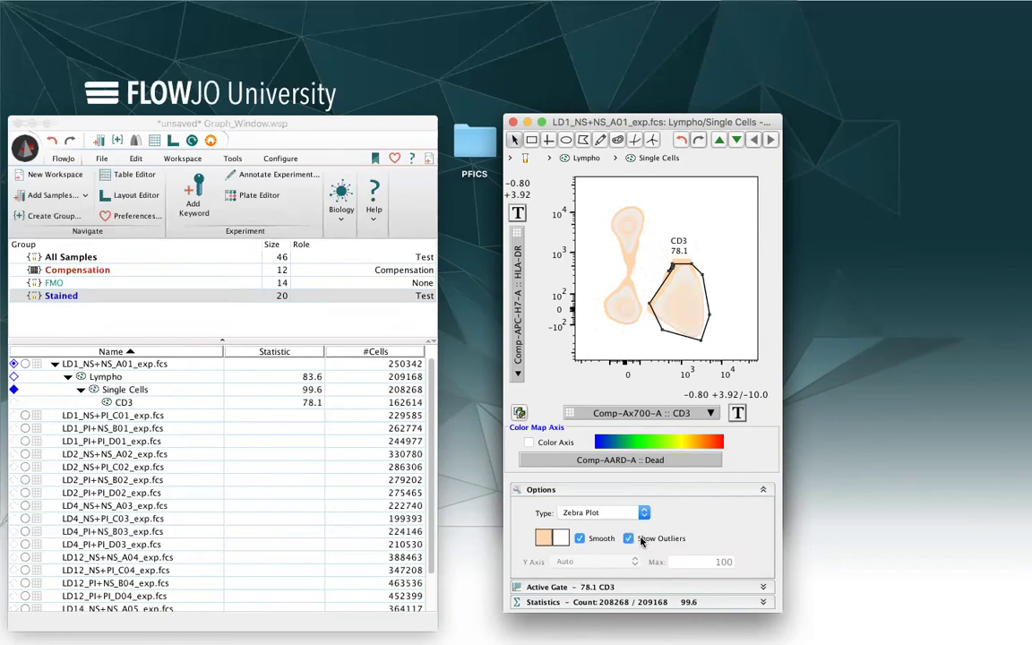
{"action": "left_click", "coordinate": [580, 538]}
{"action": "left_click", "coordinate": [580, 538]}
{"action": "left_click", "coordinate": [557, 542]}
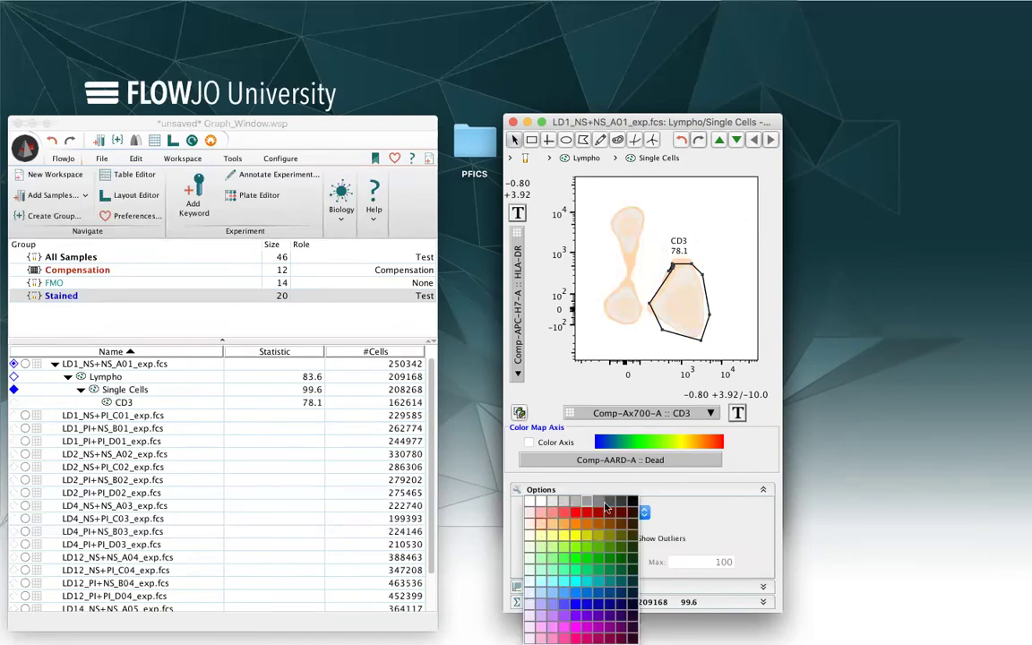
{"action": "left_click", "coordinate": [568, 450]}
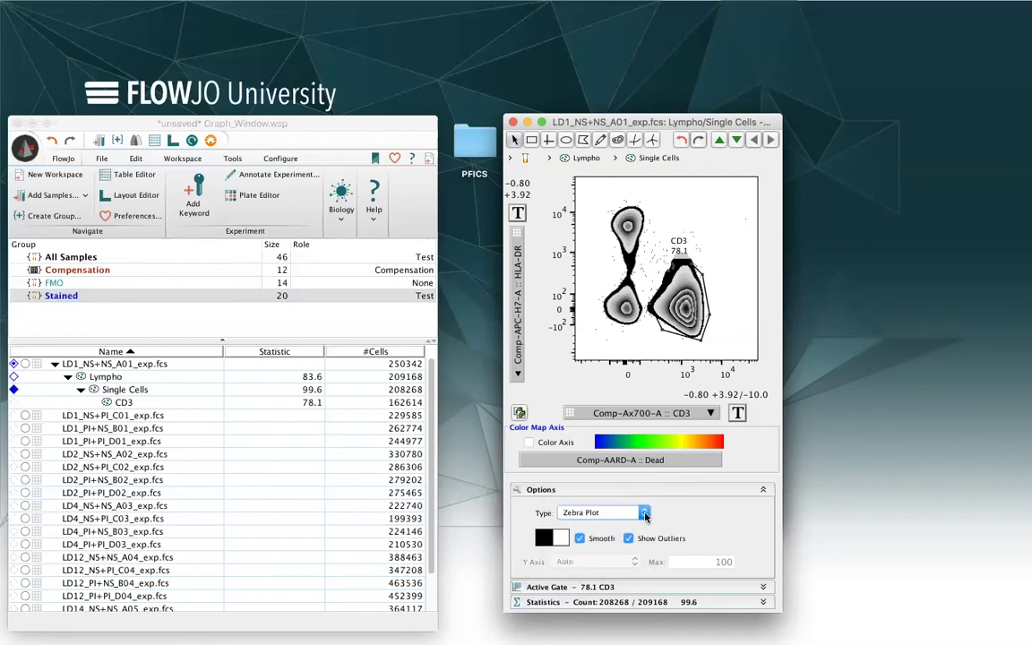
{"action": "left_click", "coordinate": [643, 514]}
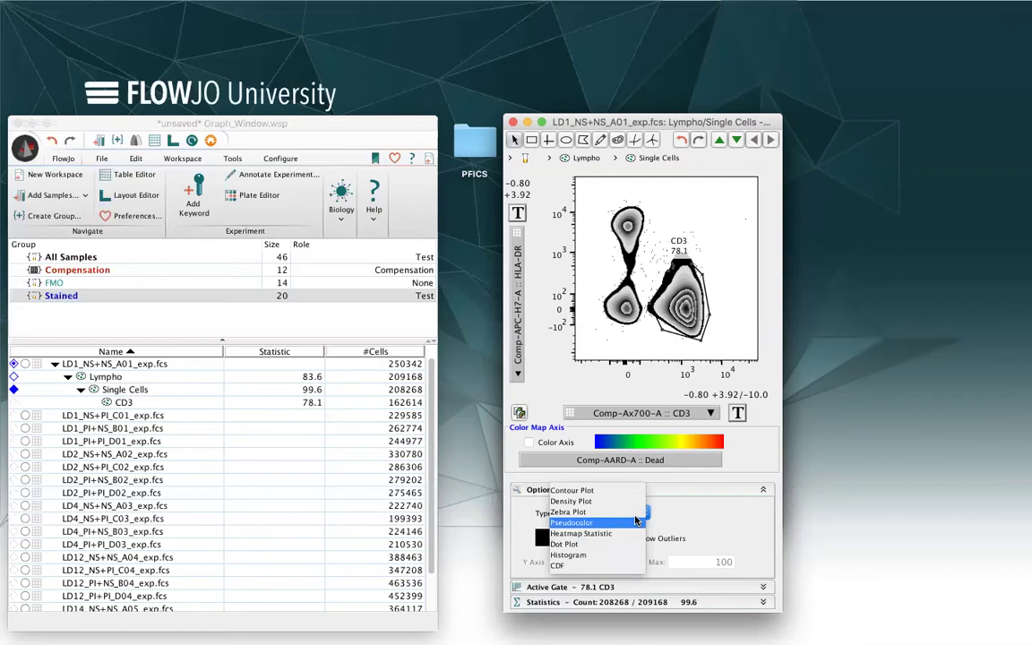
Show a Heatmap Statistic plot, colouring by Perforin, then FSC-A, then p-ERK1_2.
{"action": "left_click", "coordinate": [627, 533]}
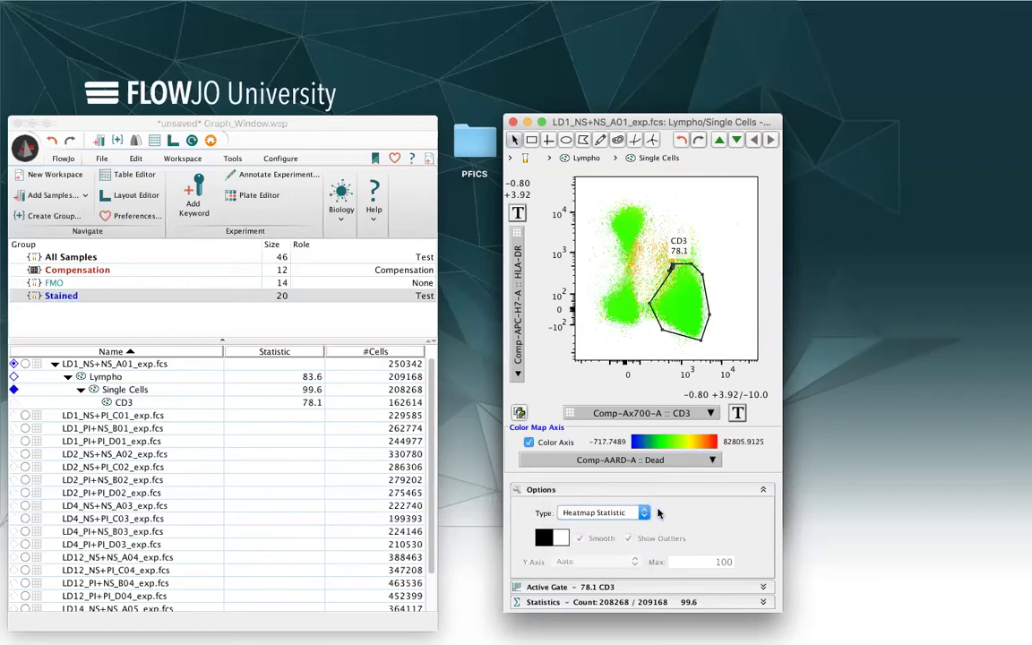
{"action": "left_click", "coordinate": [587, 461]}
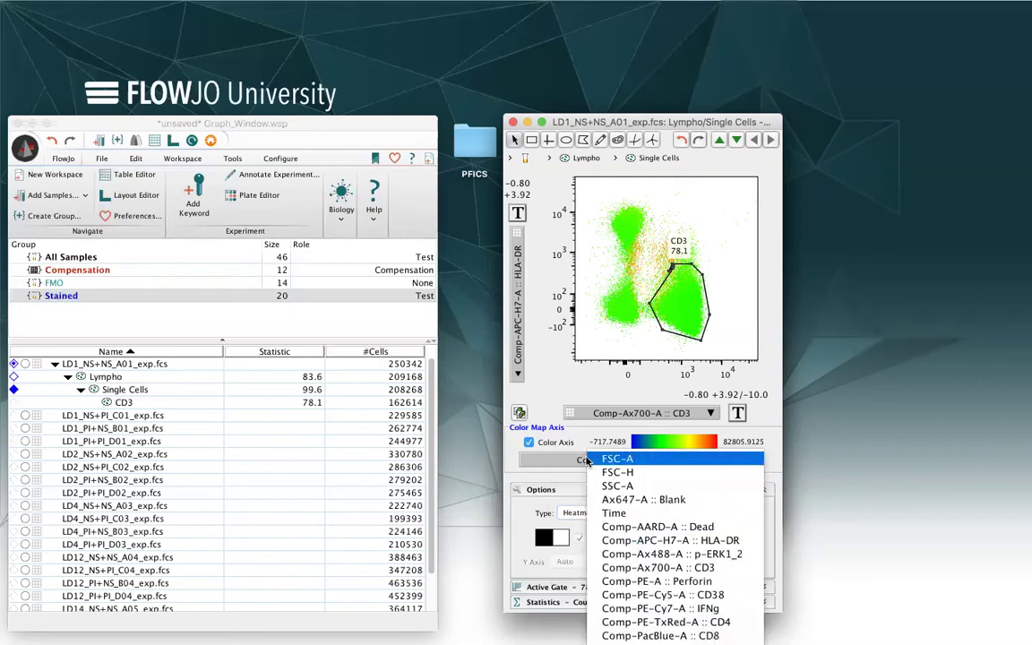
{"action": "left_click", "coordinate": [663, 582]}
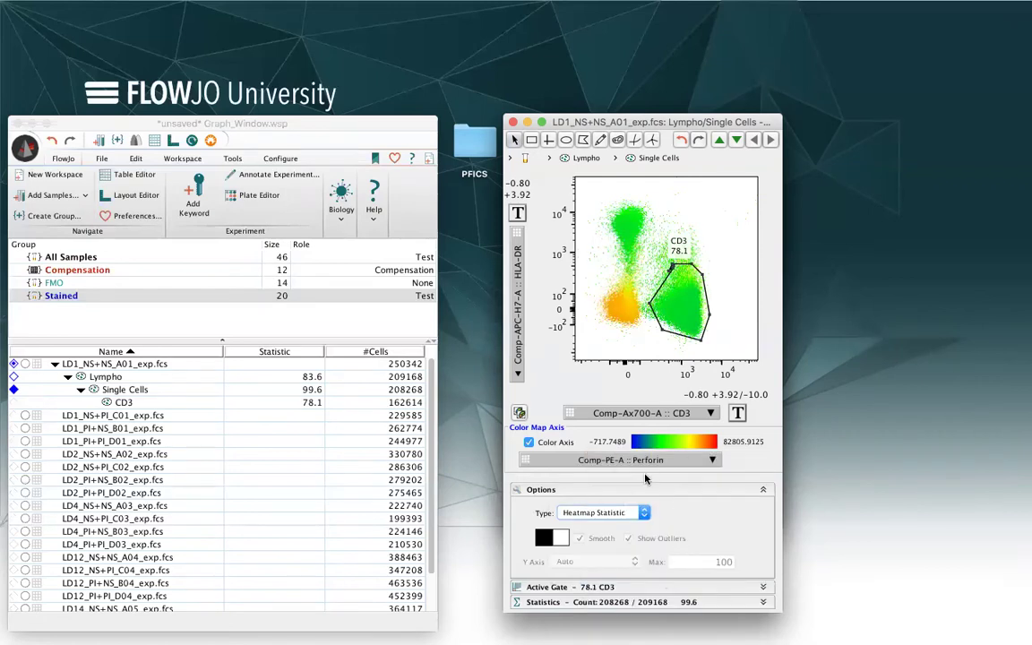
{"action": "left_click", "coordinate": [645, 470]}
{"action": "left_click", "coordinate": [651, 460]}
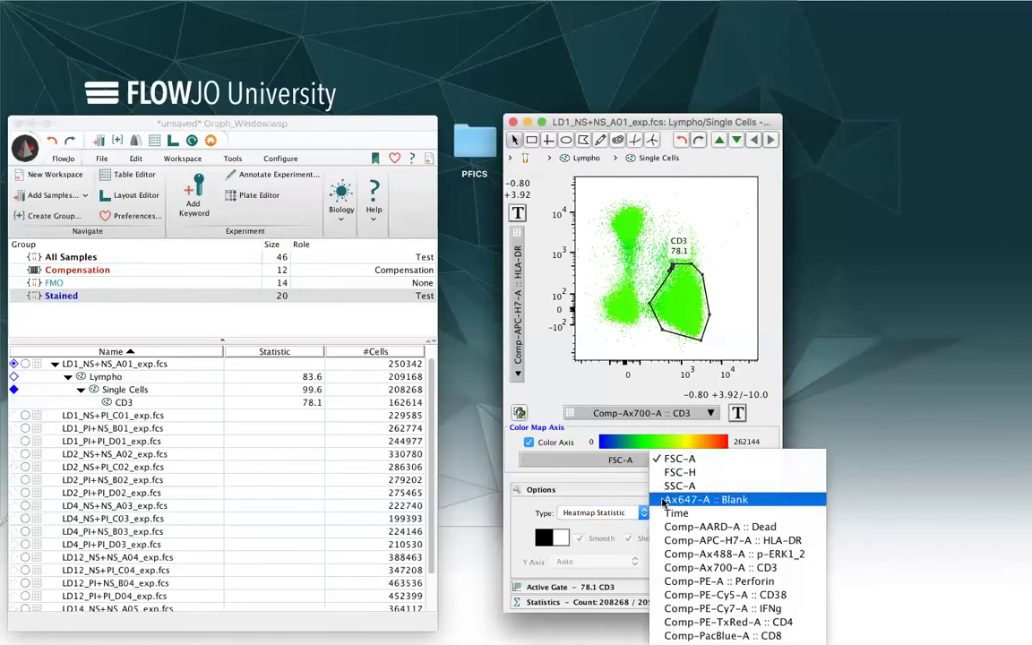
{"action": "left_click", "coordinate": [678, 552]}
Switch the plot back to a plain dot plot.
{"action": "left_click", "coordinate": [645, 513]}
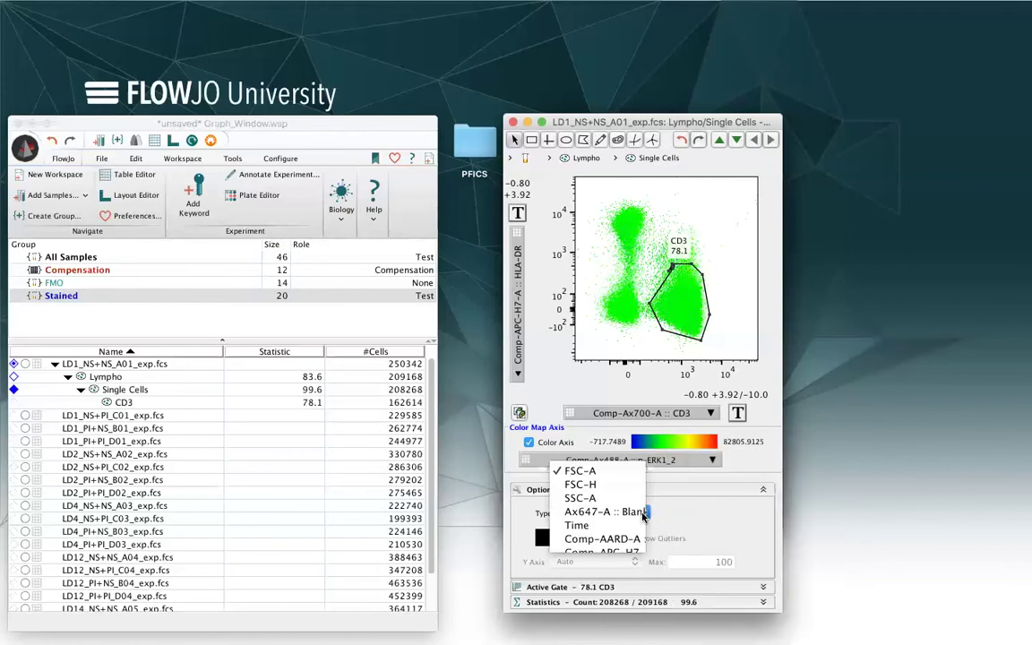
{"action": "left_click", "coordinate": [655, 518]}
{"action": "left_click", "coordinate": [644, 512]}
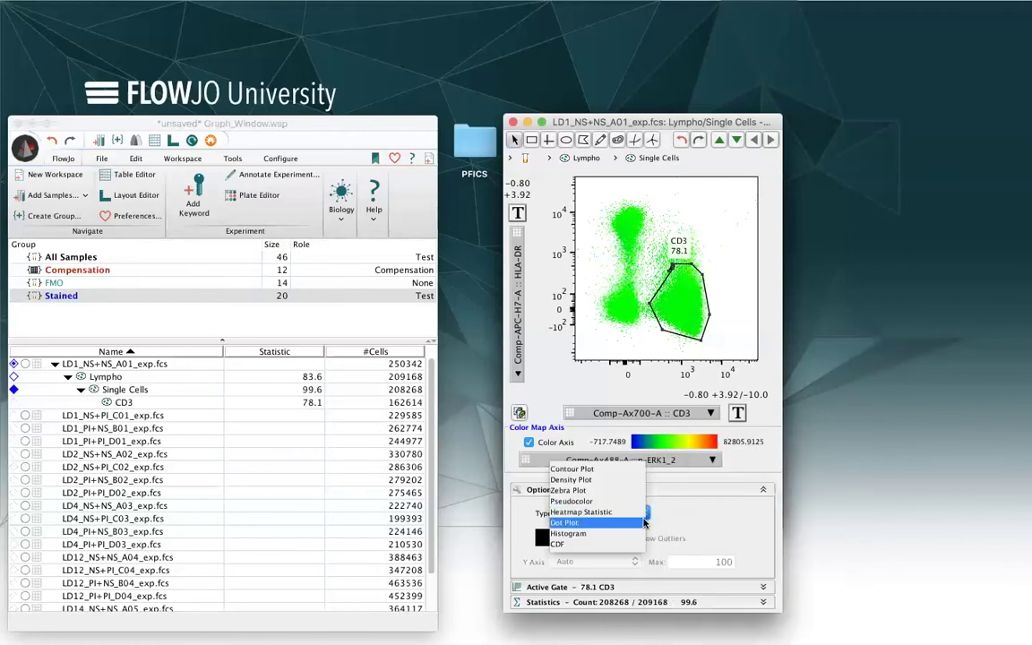
{"action": "left_click", "coordinate": [641, 522]}
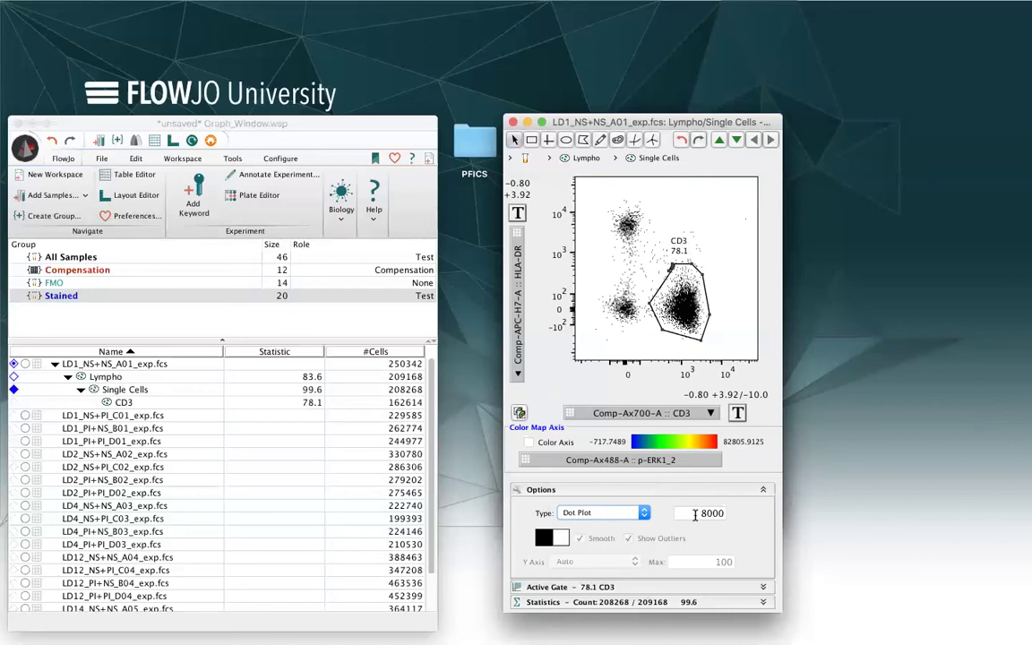
Colour the dots red, then try Histogram and CDF types before choosing Contour Plot.
{"action": "left_click", "coordinate": [541, 536]}
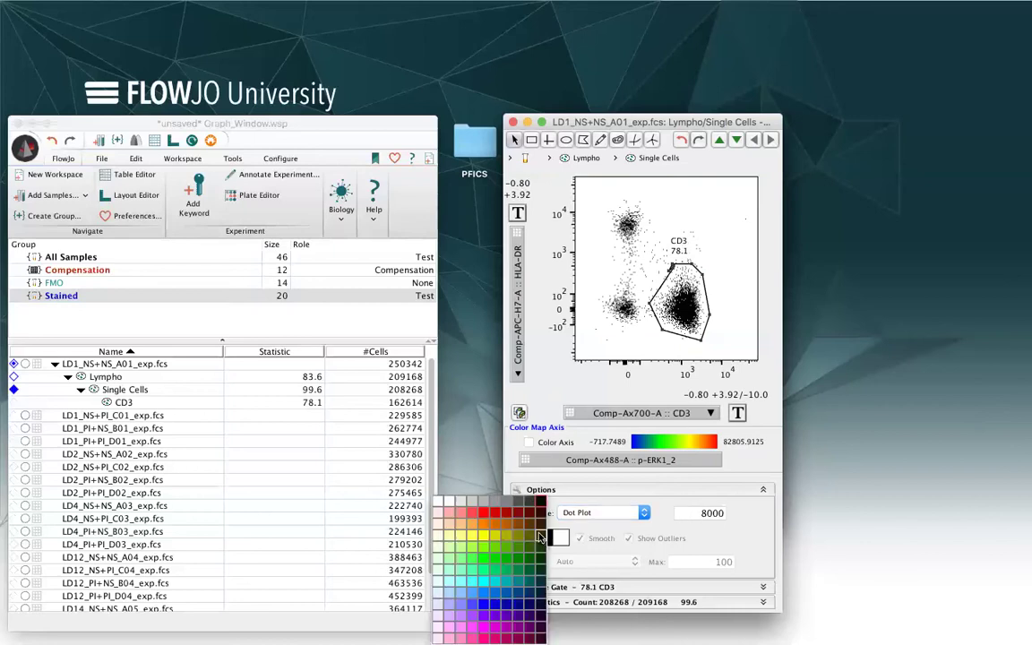
{"action": "left_click", "coordinate": [496, 514]}
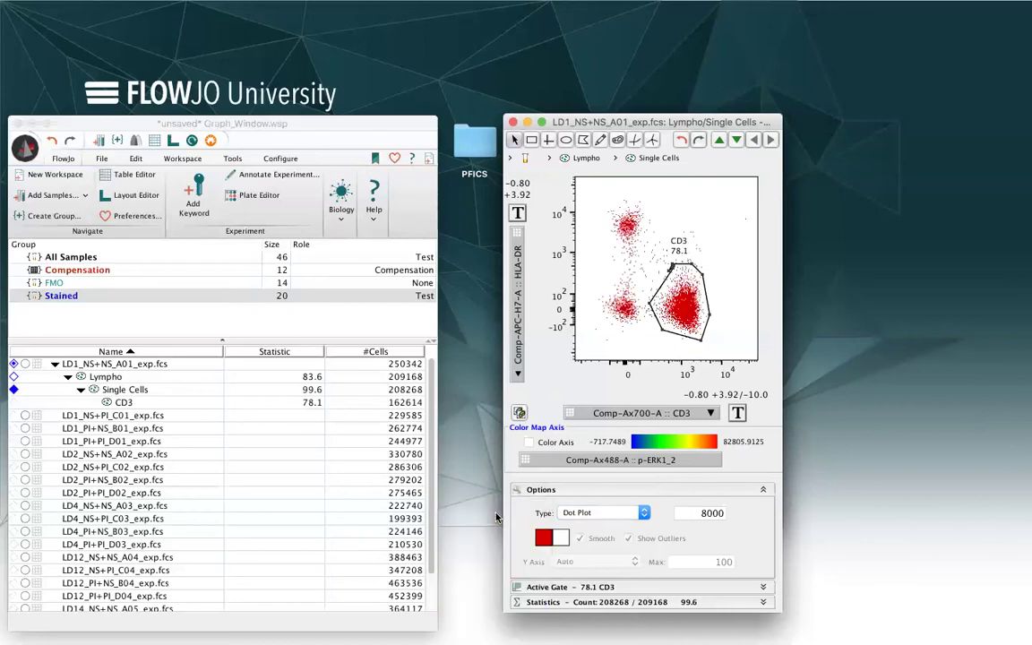
{"action": "left_click", "coordinate": [643, 513]}
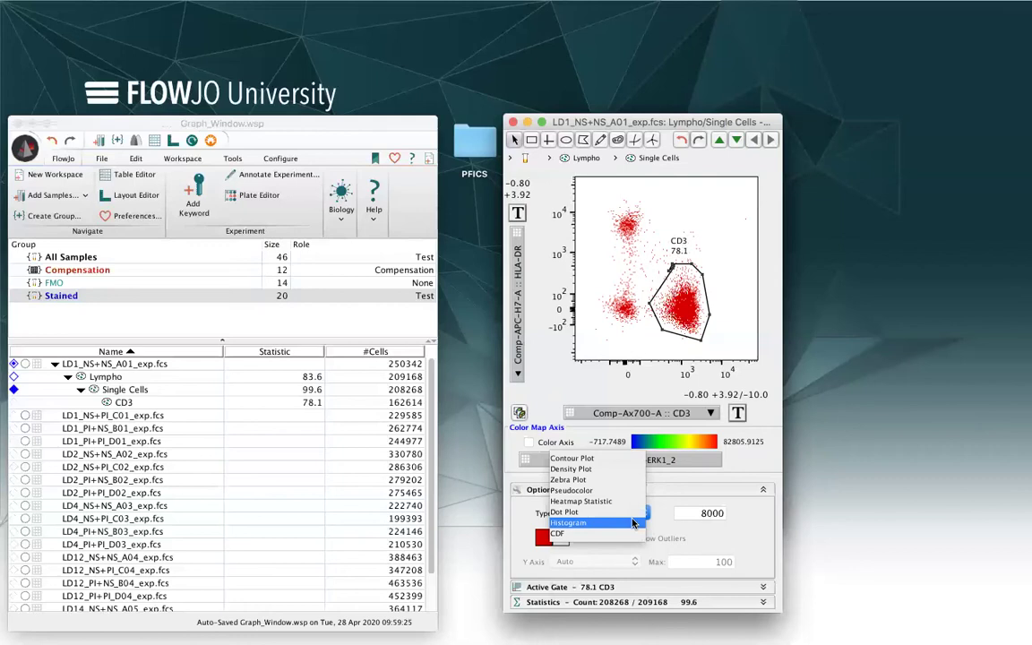
{"action": "left_click", "coordinate": [630, 524]}
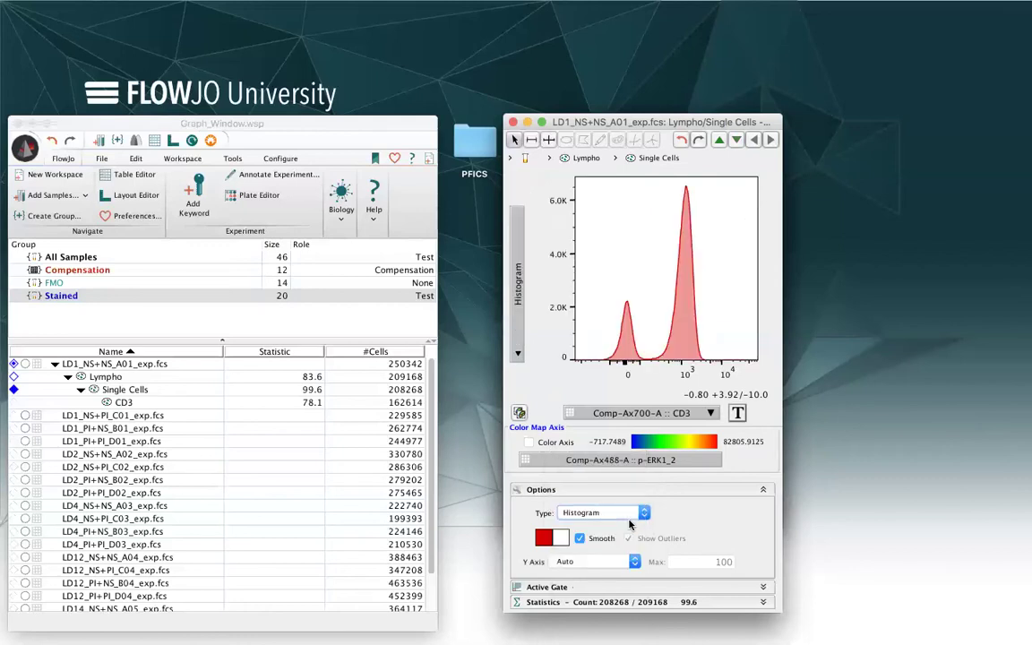
{"action": "left_click", "coordinate": [642, 513]}
{"action": "left_click", "coordinate": [642, 525]}
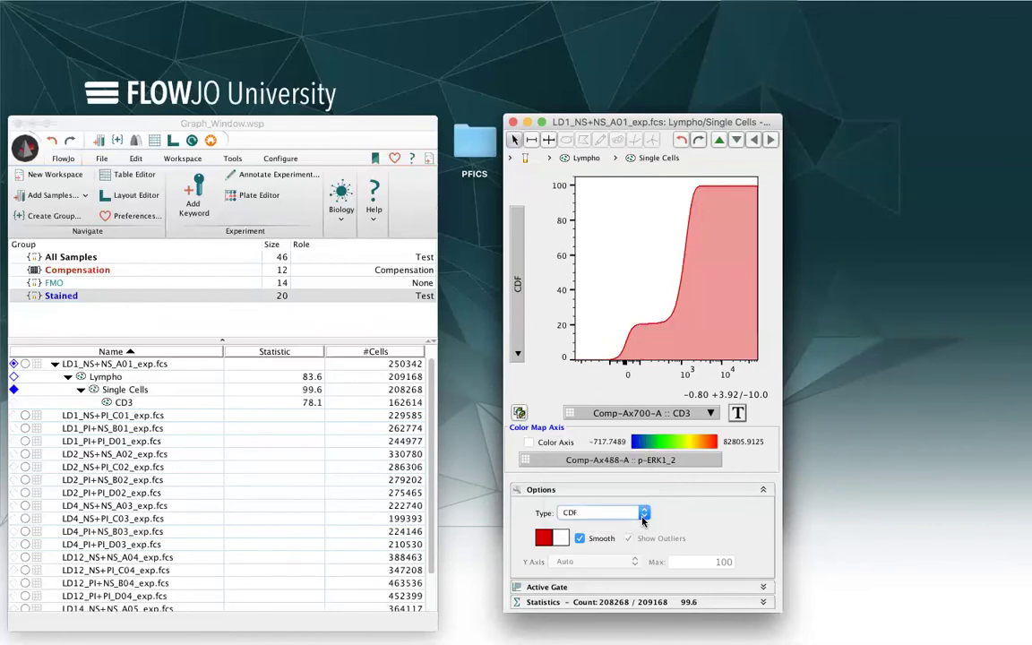
{"action": "left_click", "coordinate": [642, 516]}
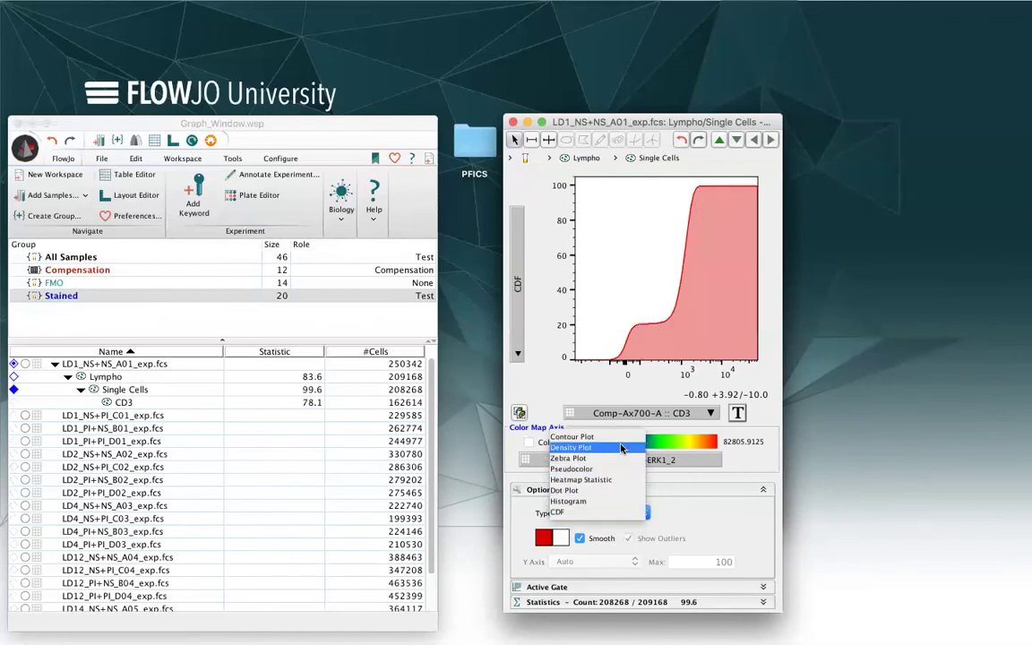
{"action": "left_click", "coordinate": [621, 438]}
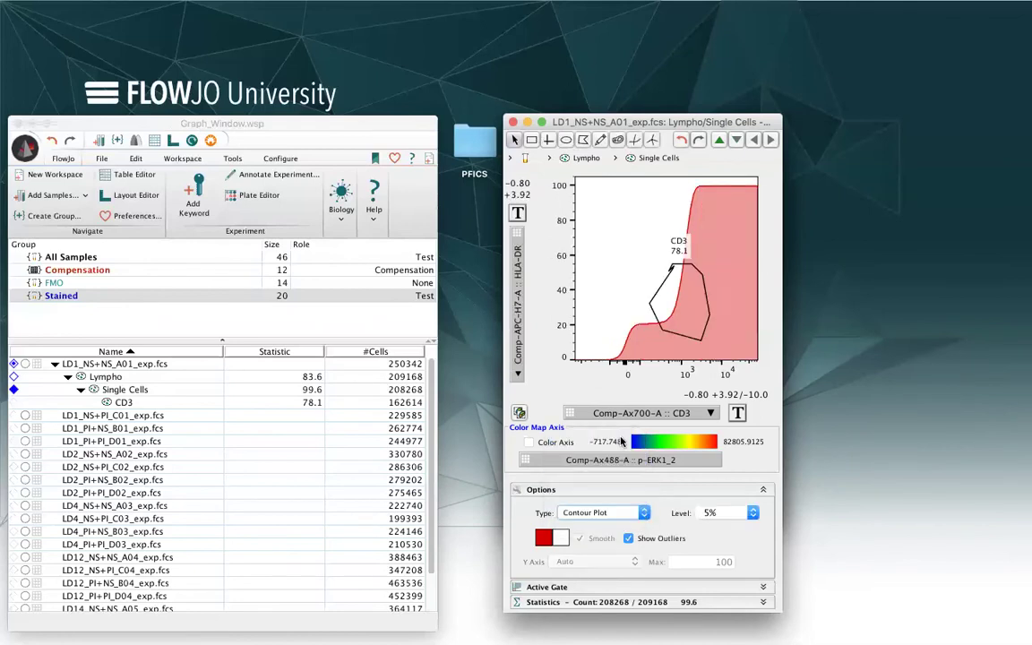
{"action": "left_click", "coordinate": [636, 511]}
Show the plot in pseudocolor and make CD3 the active gate, counting events inside it.
{"action": "left_click", "coordinate": [625, 544]}
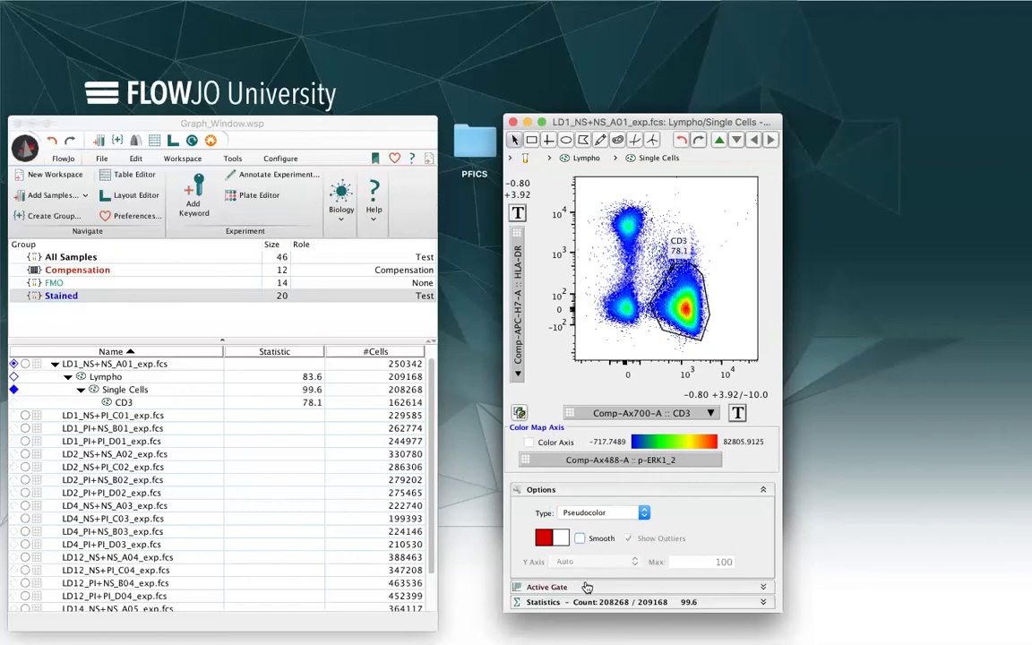
{"action": "left_click", "coordinate": [531, 490]}
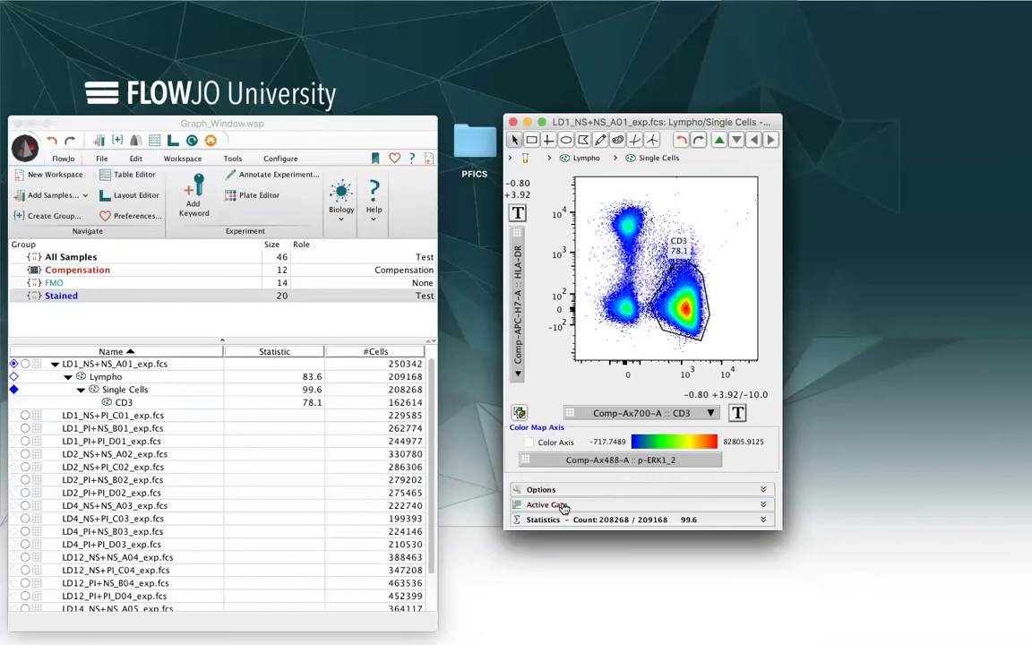
{"action": "left_click", "coordinate": [564, 506]}
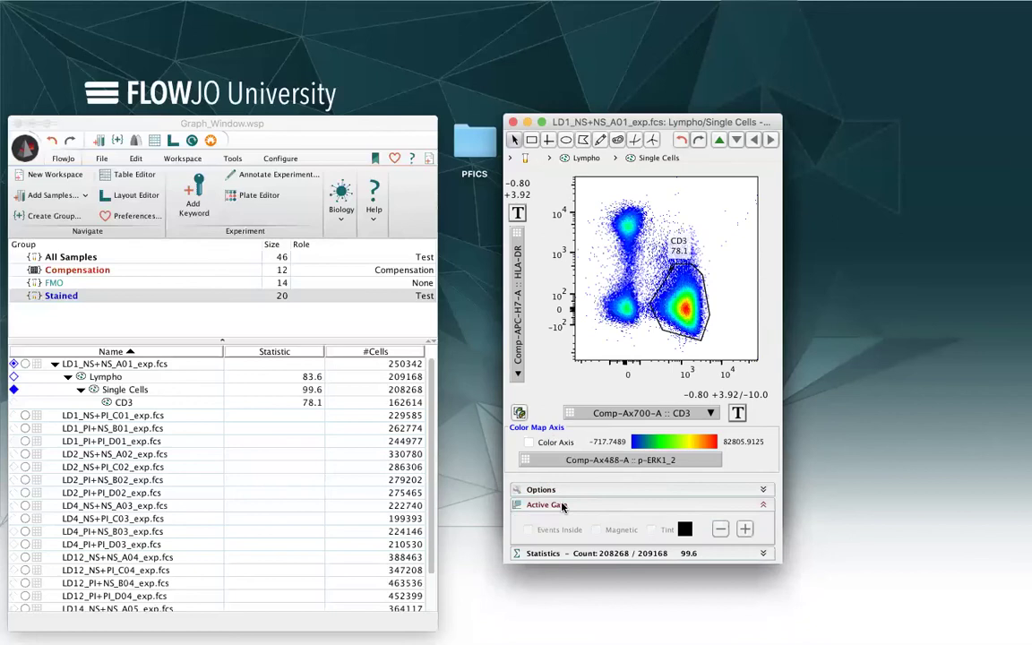
{"action": "left_click", "coordinate": [708, 314]}
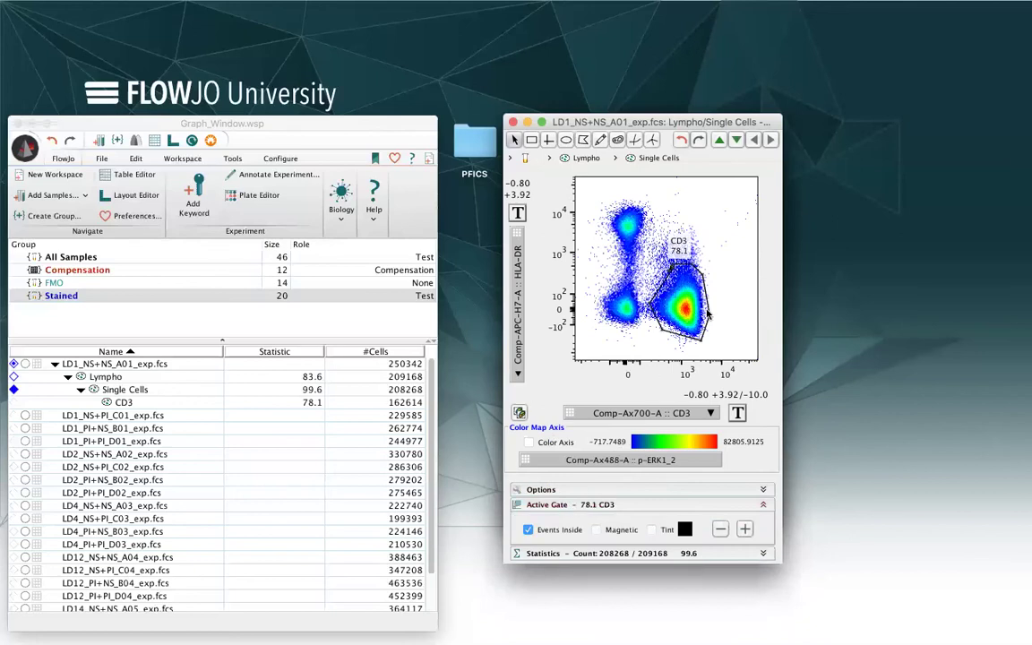
{"action": "left_click", "coordinate": [565, 533]}
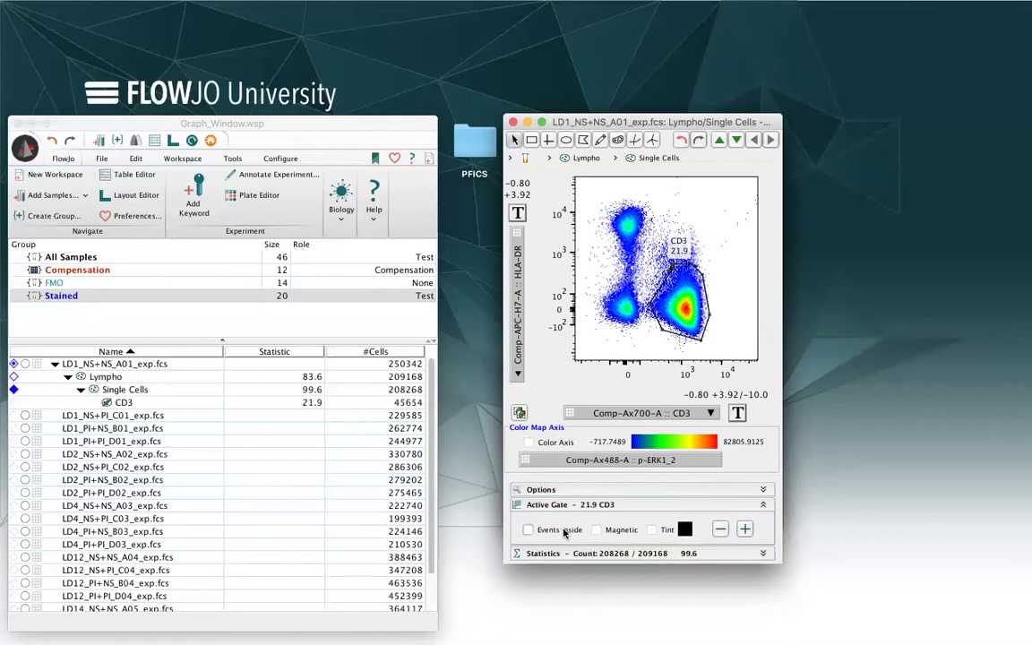
{"action": "left_click", "coordinate": [565, 532]}
Open the CD3 population in its own graph window and move the Single Cells window left.
{"action": "double_click", "coordinate": [687, 296]}
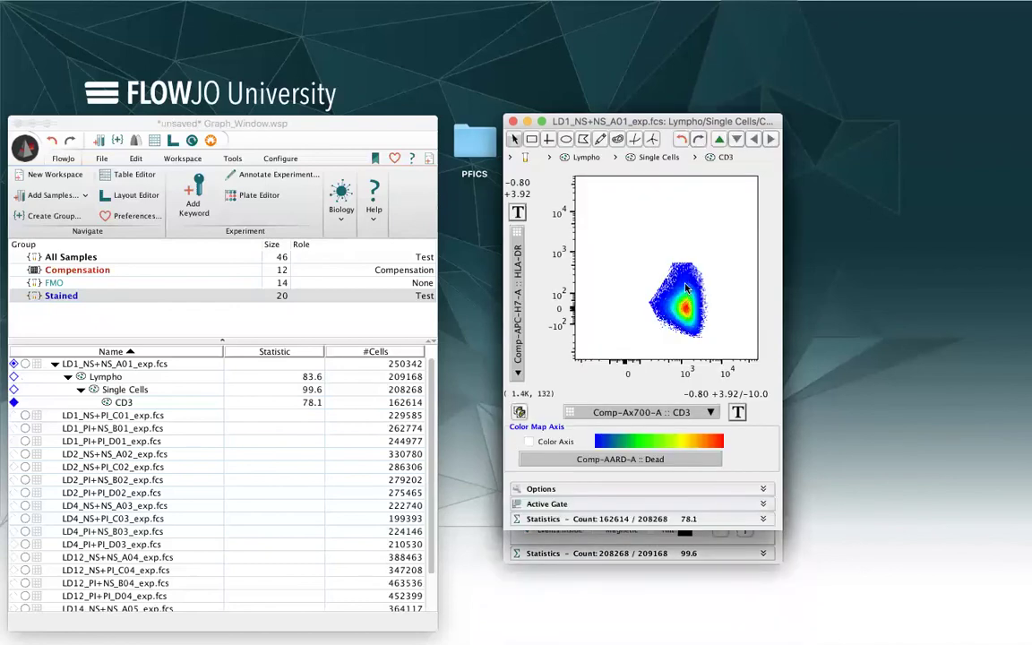
{"action": "left_click", "coordinate": [718, 139]}
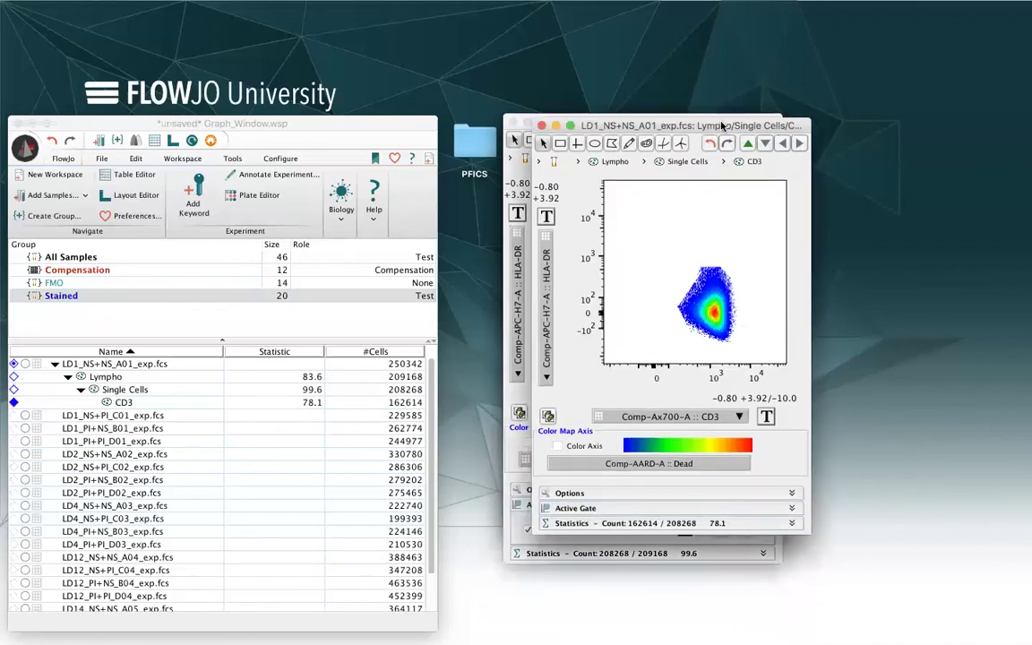
{"action": "left_click_drag", "start_coordinate": [731, 119], "coordinate": [700, 119]}
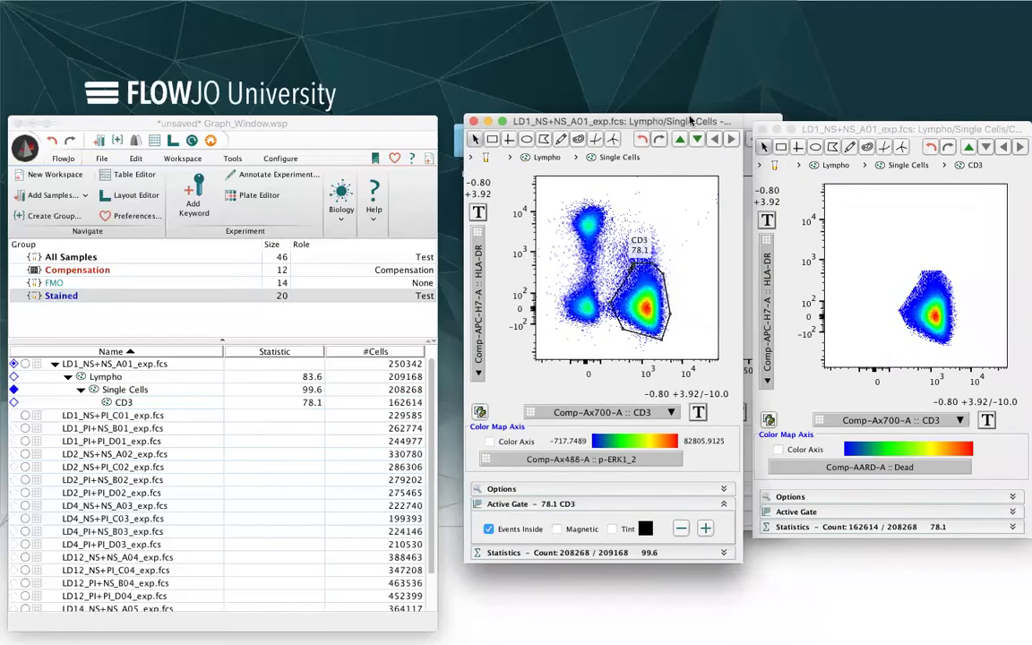
Reshape the CD3 gate over the main cluster to 78.0% (162364 events), then expand the Single Cells statistics.
{"action": "left_click", "coordinate": [498, 529]}
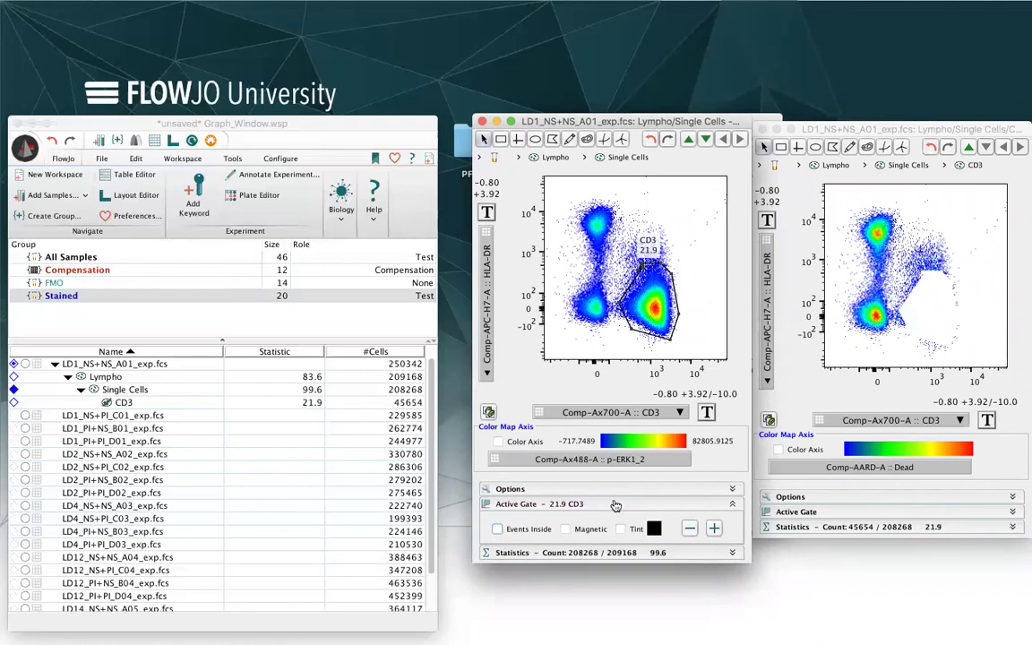
{"action": "left_click", "coordinate": [521, 531]}
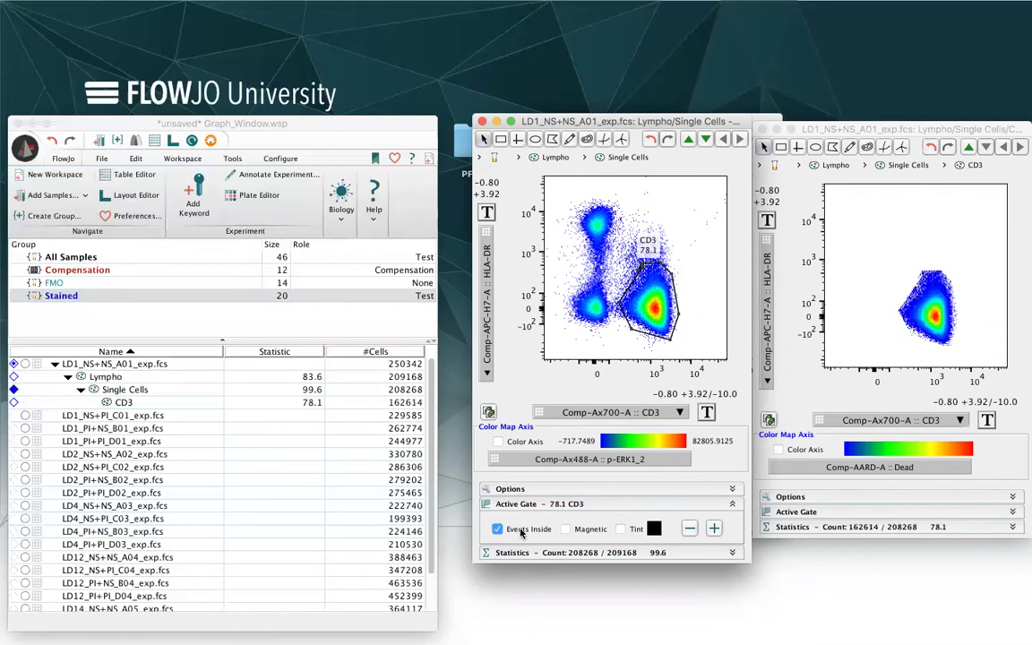
{"action": "left_click", "coordinate": [567, 531]}
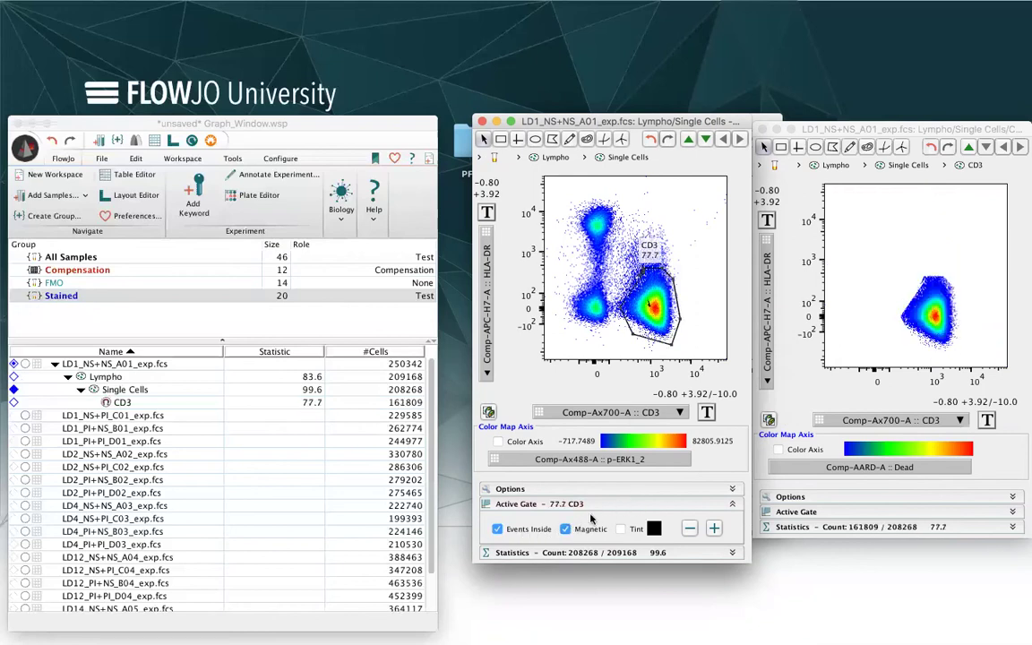
{"action": "left_click_drag", "start_coordinate": [670, 300], "coordinate": [701, 266]}
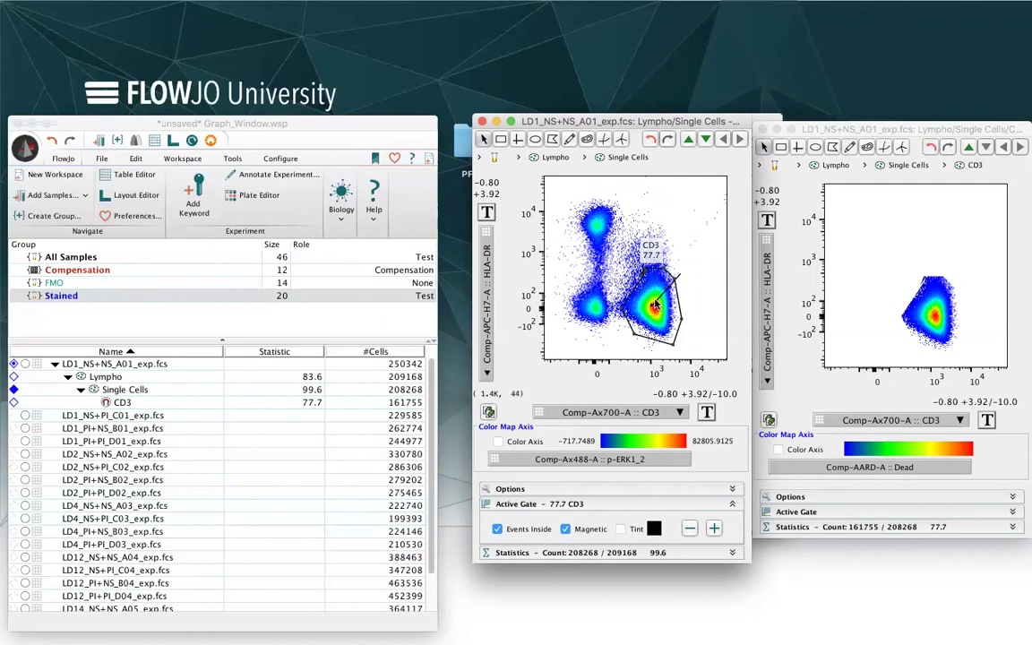
{"action": "left_click", "coordinate": [576, 529]}
{"action": "left_click_drag", "start_coordinate": [699, 302], "coordinate": [667, 329]}
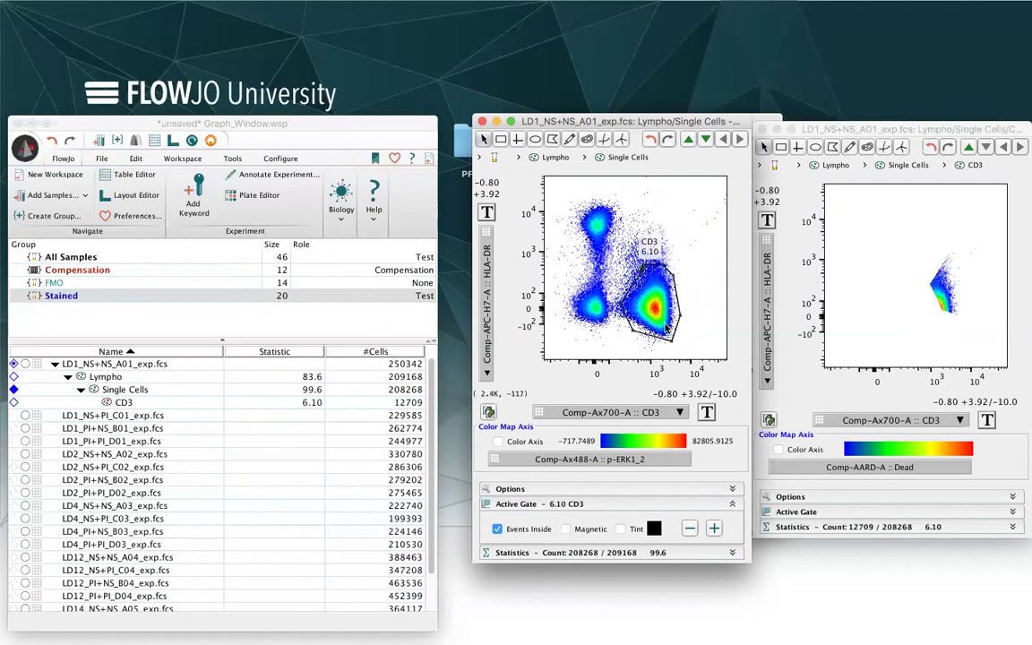
{"action": "left_click", "coordinate": [563, 553]}
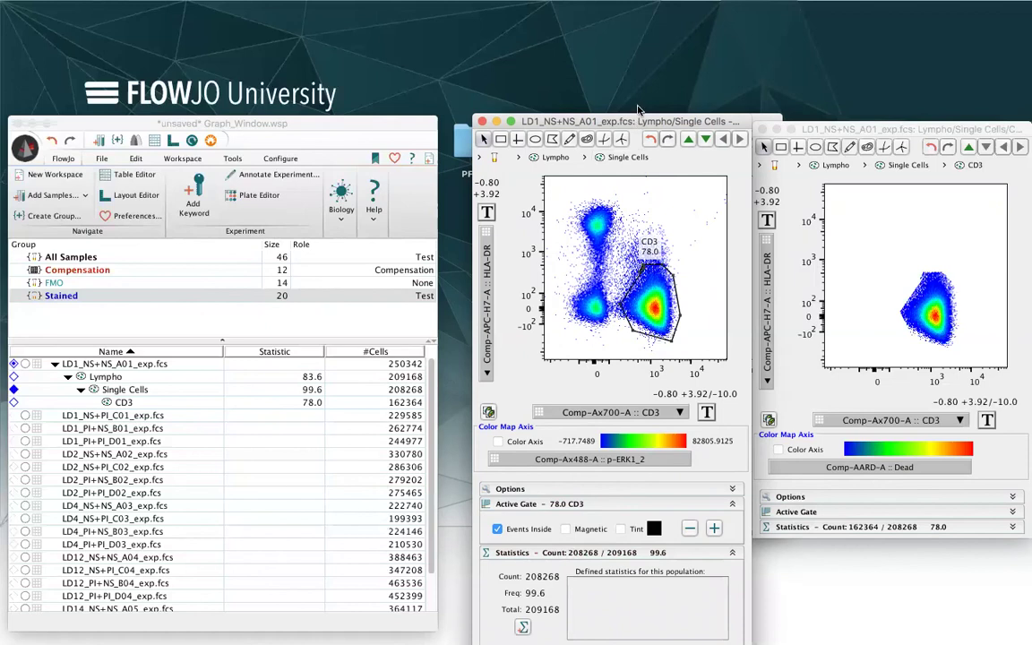
Add a Median of Comp-PE-TxRed-A :: CD4 statistic to the CD3 population, reading 3078.
{"action": "left_click", "coordinate": [524, 629]}
{"action": "left_click", "coordinate": [524, 628]}
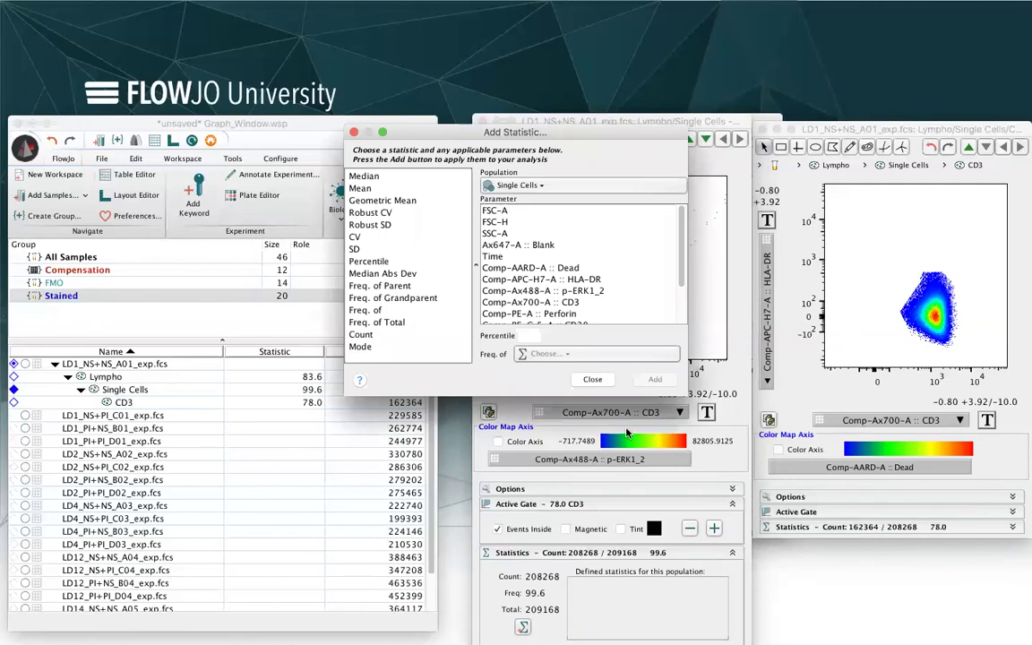
{"action": "left_click", "coordinate": [387, 176]}
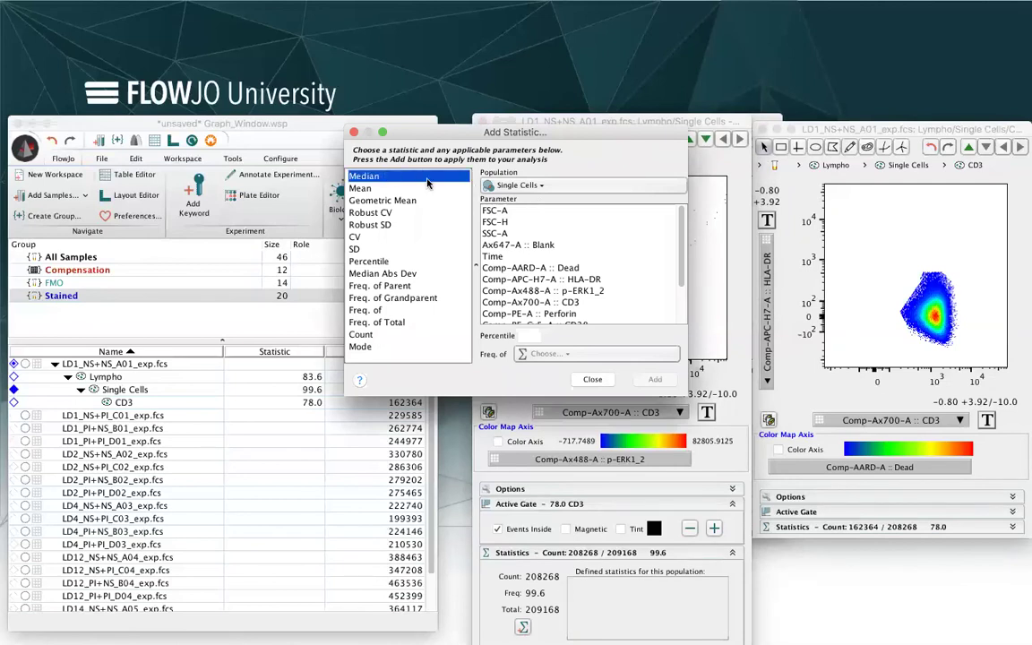
{"action": "left_click", "coordinate": [538, 185]}
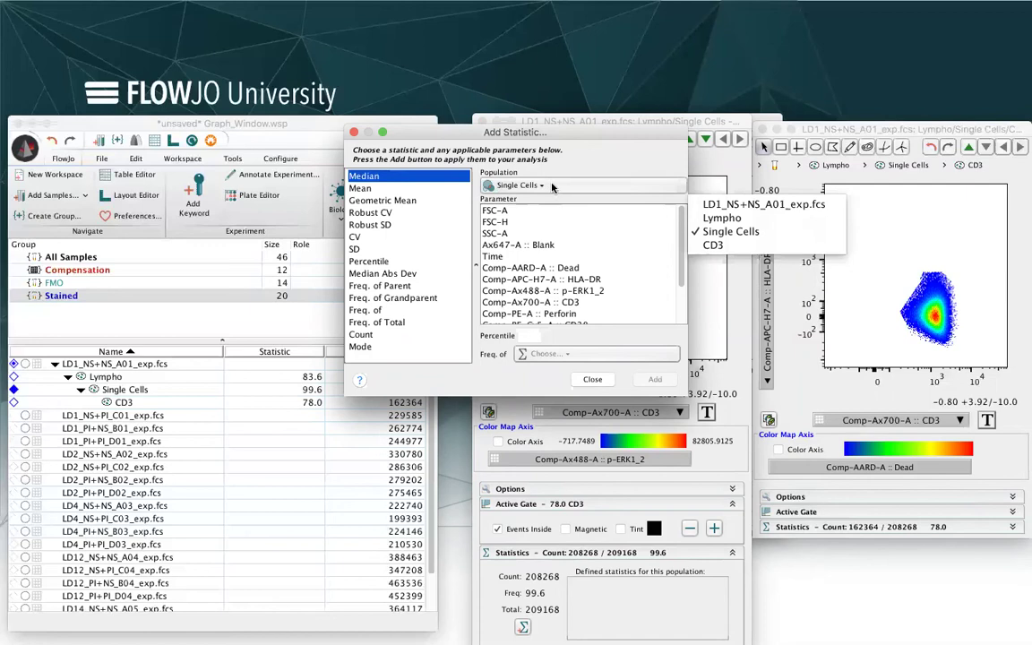
{"action": "left_click", "coordinate": [737, 248]}
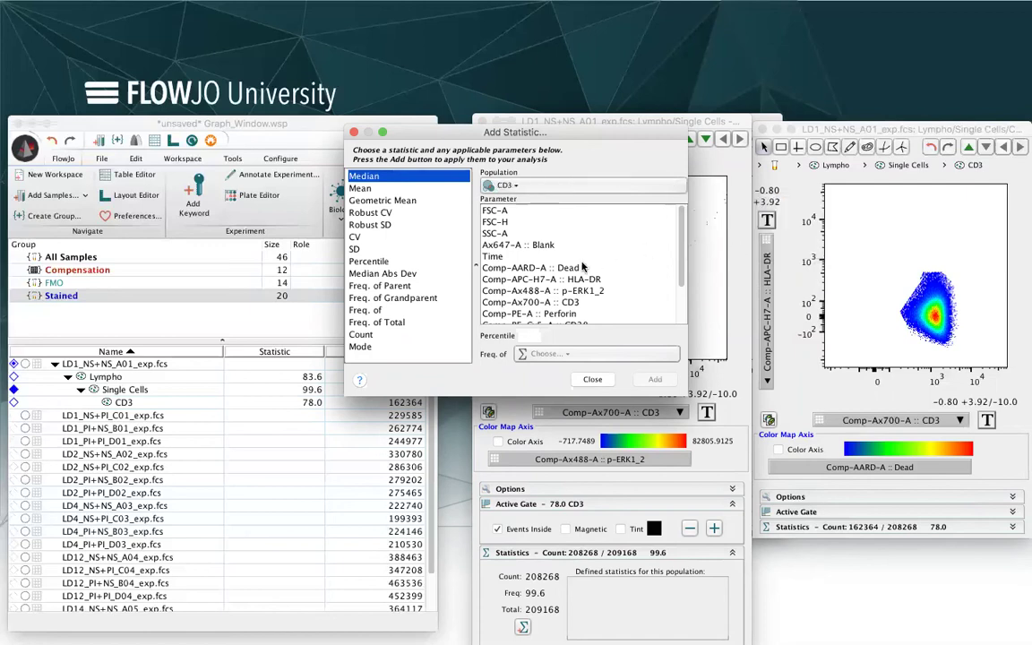
{"action": "scroll", "coordinate": [567, 300], "scroll_direction": "down", "scroll_amount": 3}
{"action": "left_click", "coordinate": [567, 296]}
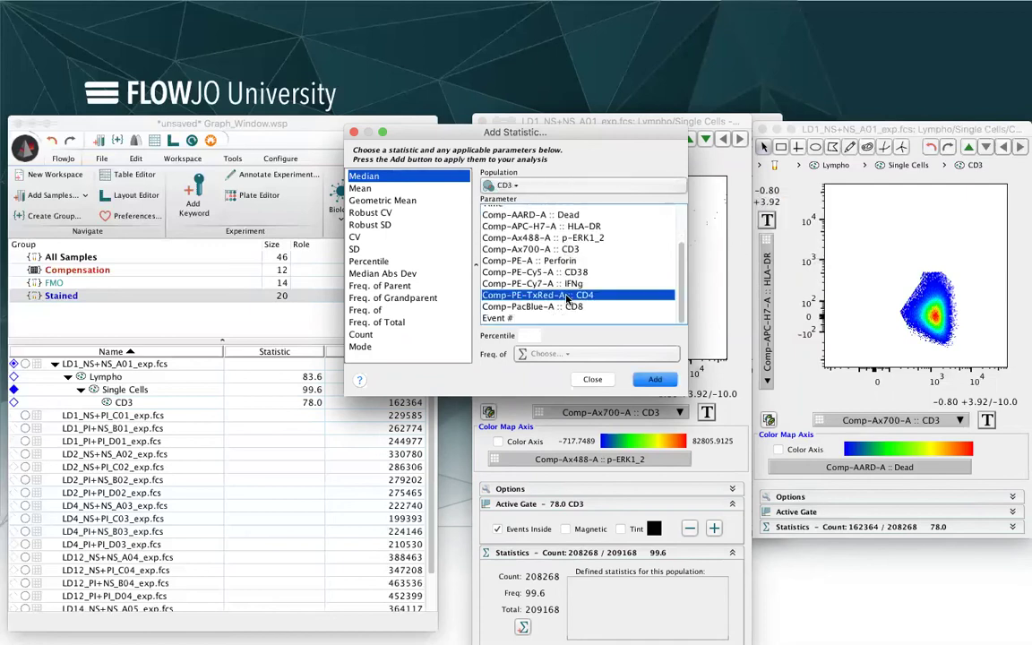
{"action": "left_click", "coordinate": [655, 379]}
{"action": "left_click", "coordinate": [592, 379]}
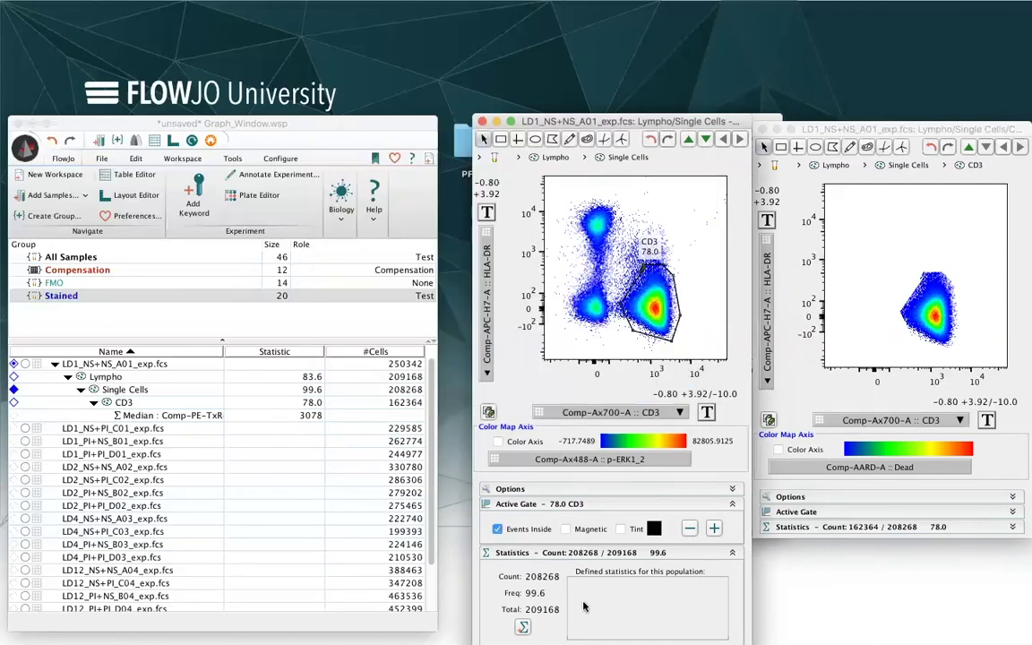
Collapse the Statistics and Active Gate panels.
{"action": "left_click", "coordinate": [540, 555]}
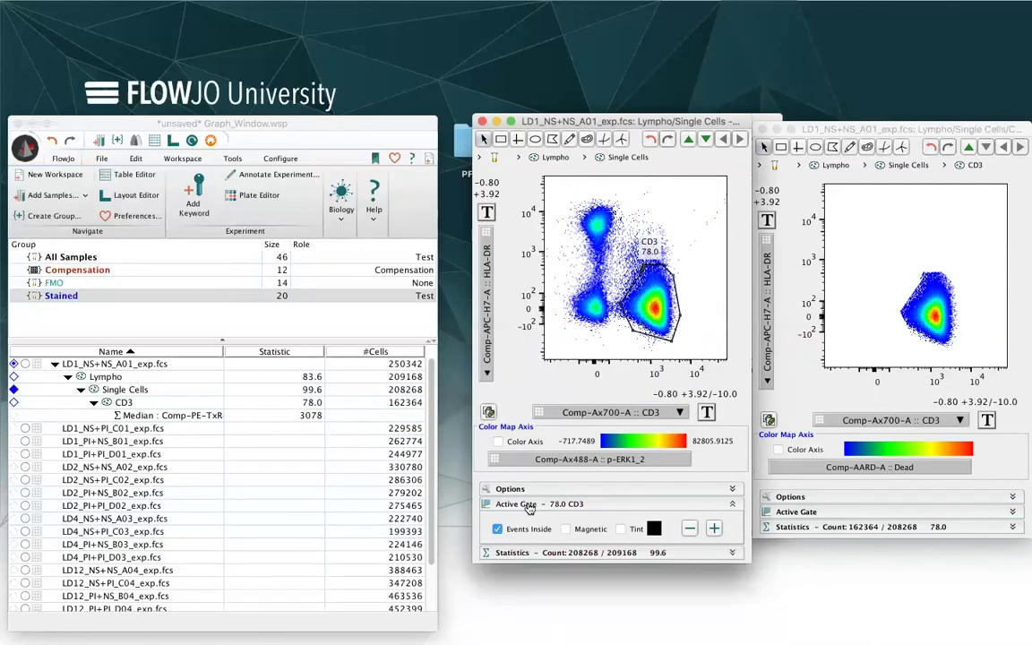
{"action": "left_click", "coordinate": [536, 504]}
{"action": "mouse_move", "coordinate": [221, 7]}
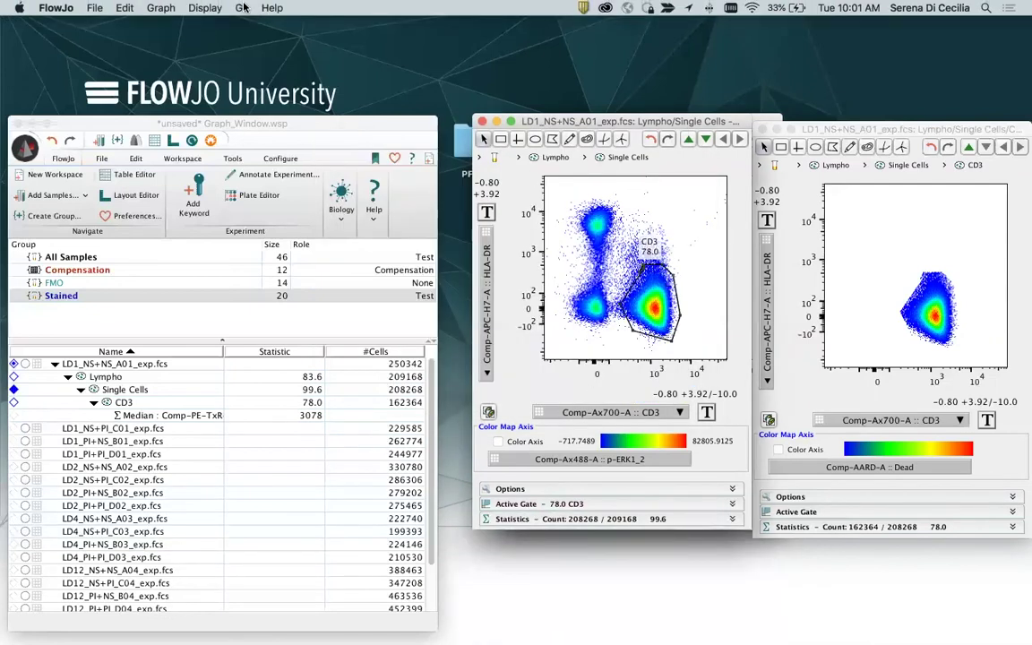
{"action": "left_click", "coordinate": [164, 8]}
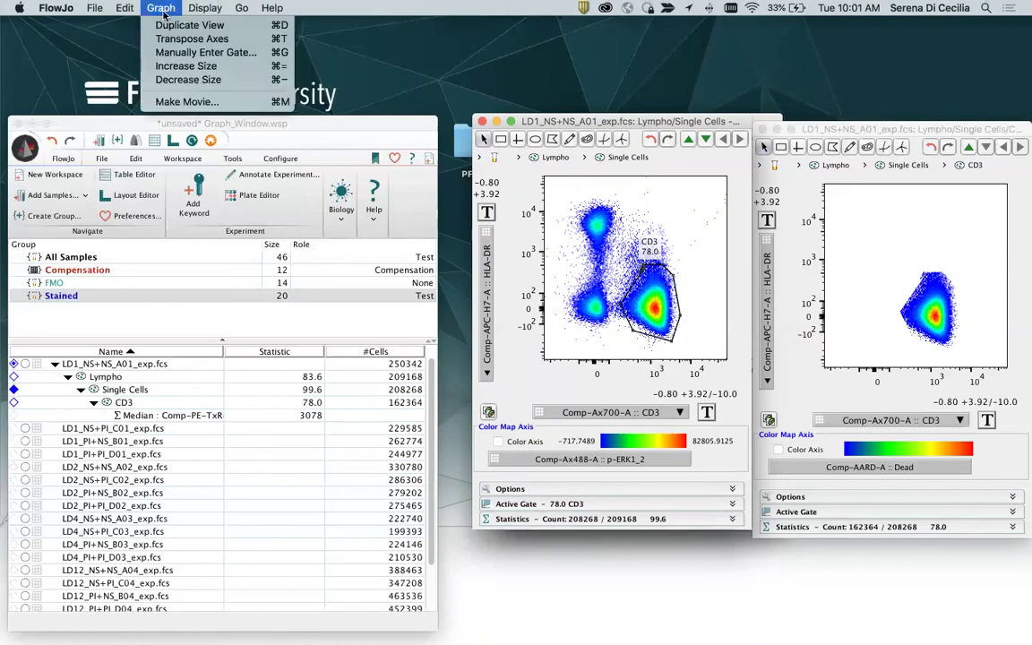
{"action": "left_click", "coordinate": [238, 53]}
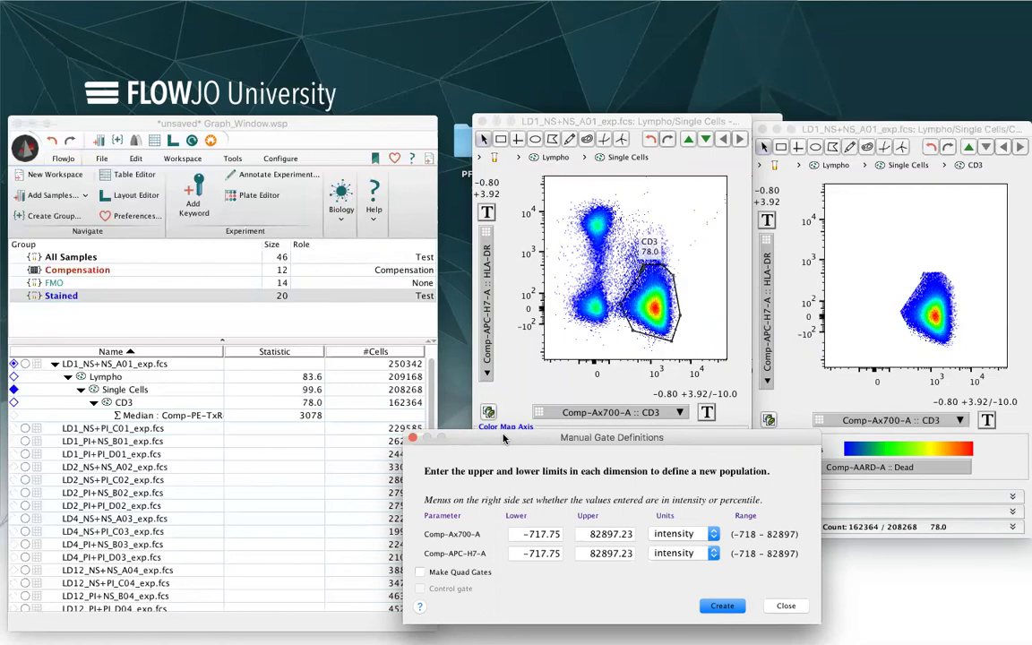
{"action": "left_click", "coordinate": [786, 606]}
{"action": "left_click", "coordinate": [166, 8]}
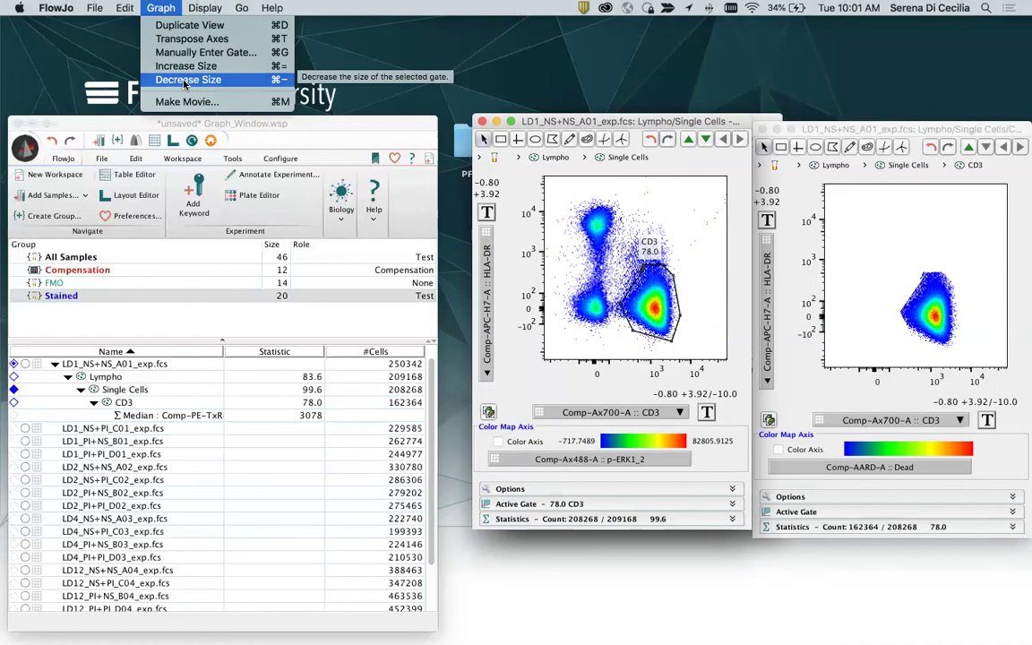
{"action": "mouse_move", "coordinate": [206, 11]}
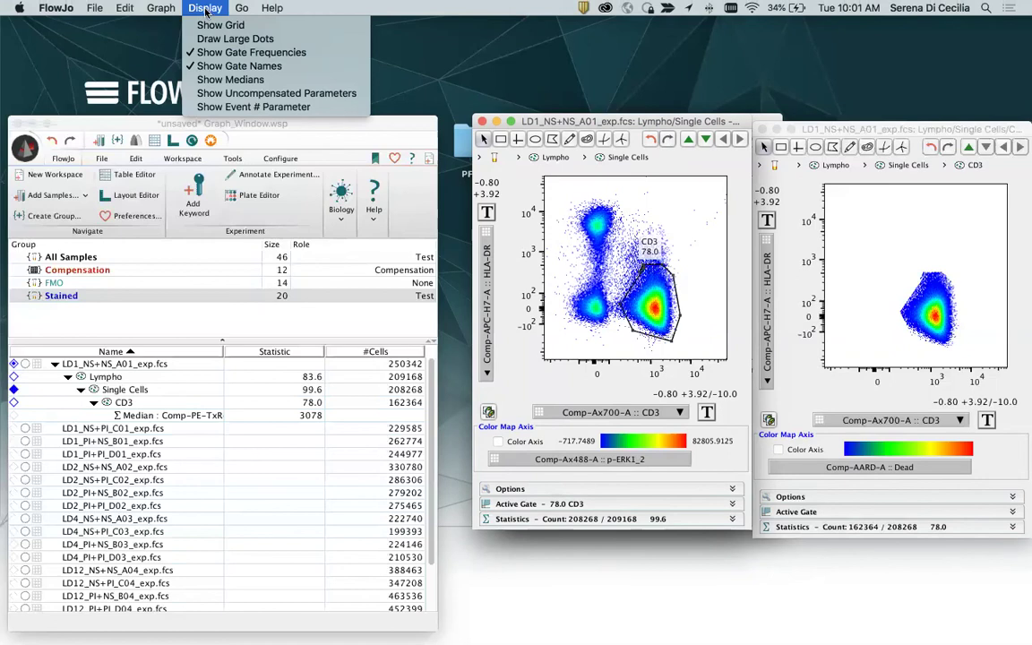
{"action": "left_click", "coordinate": [204, 25]}
{"action": "left_click", "coordinate": [205, 7]}
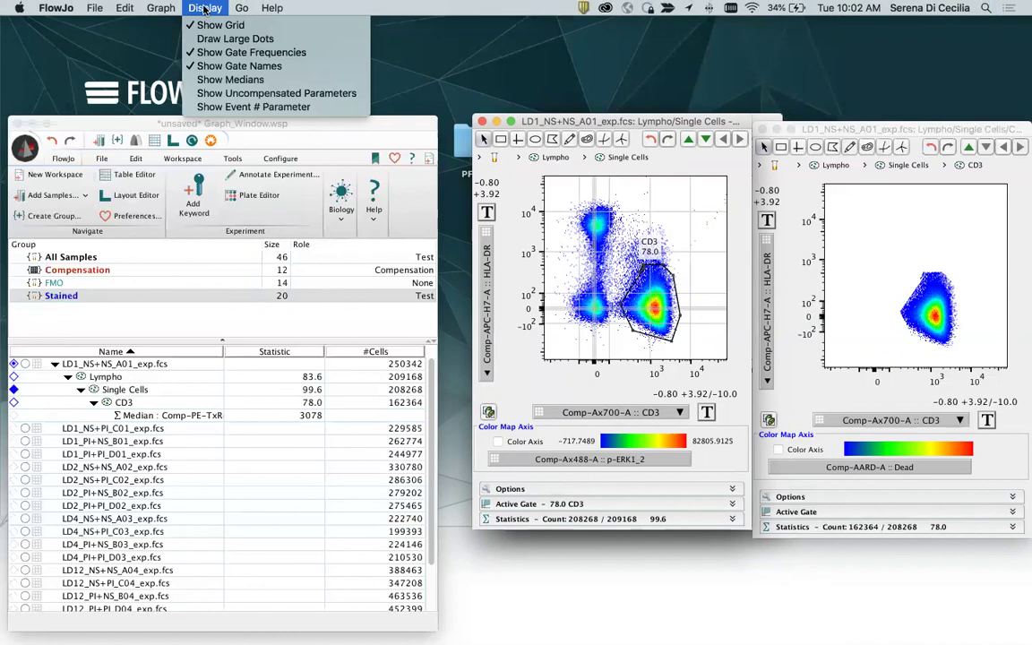
{"action": "left_click", "coordinate": [204, 39]}
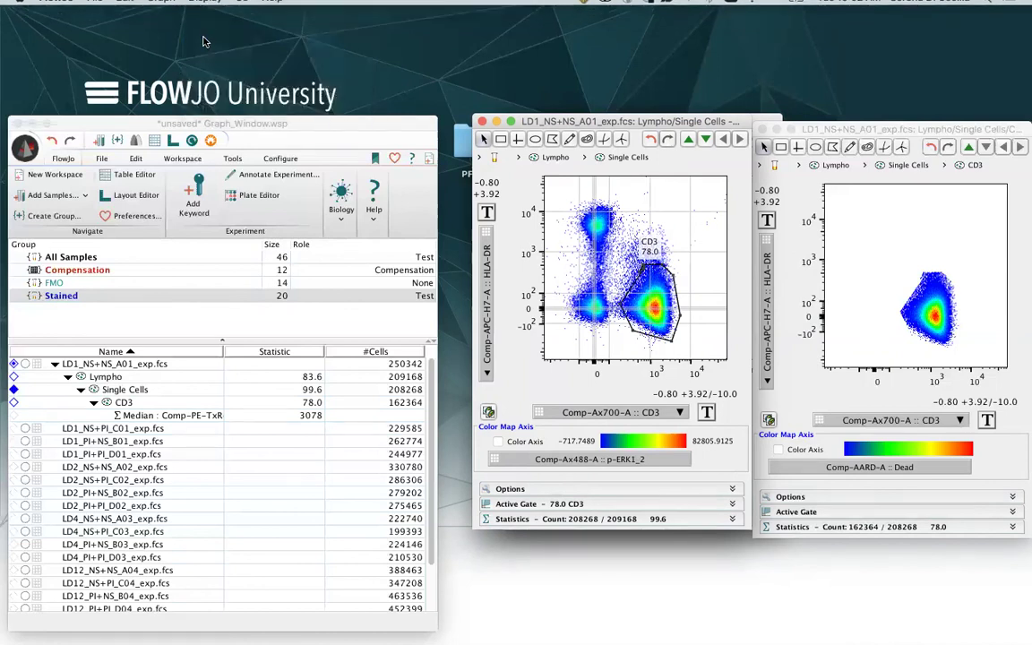
{"action": "left_click", "coordinate": [204, 8]}
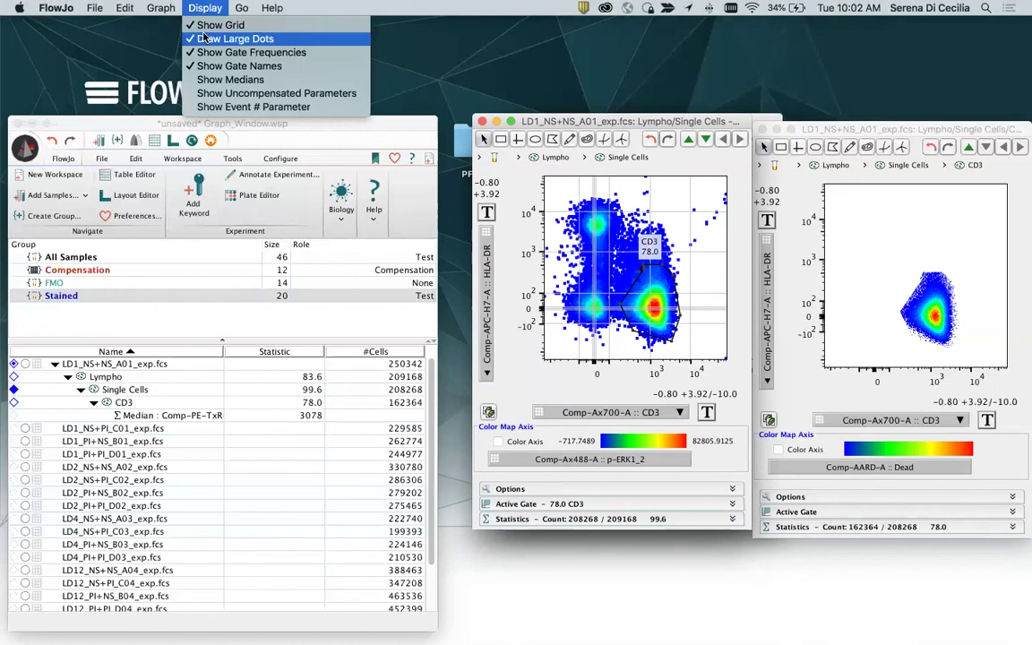
{"action": "left_click", "coordinate": [204, 38]}
{"action": "left_click", "coordinate": [204, 7]}
{"action": "left_click", "coordinate": [204, 25]}
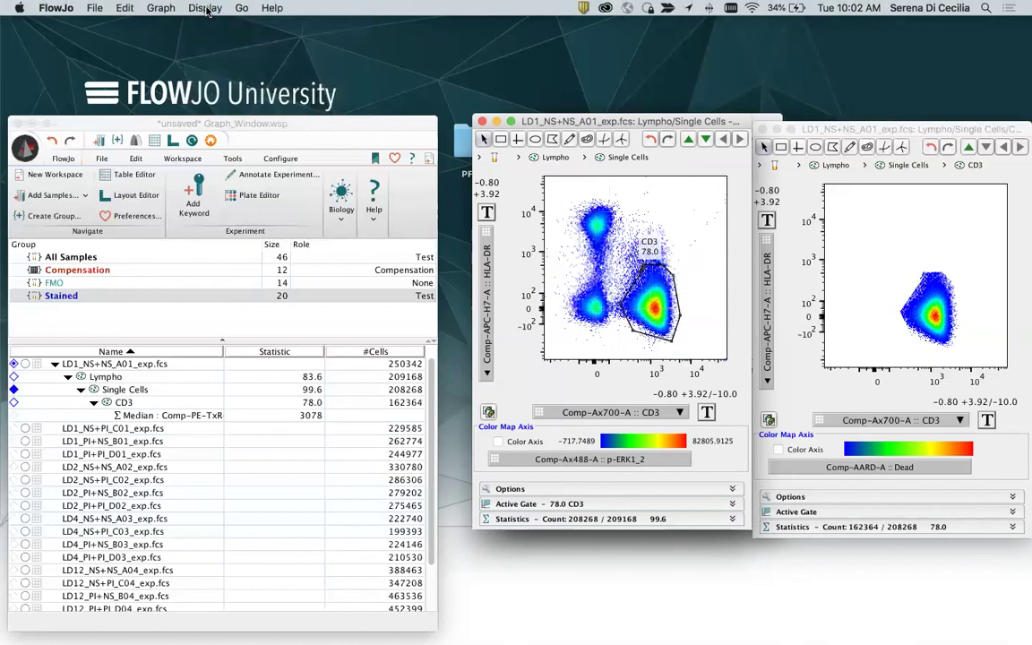
{"action": "left_click", "coordinate": [205, 8]}
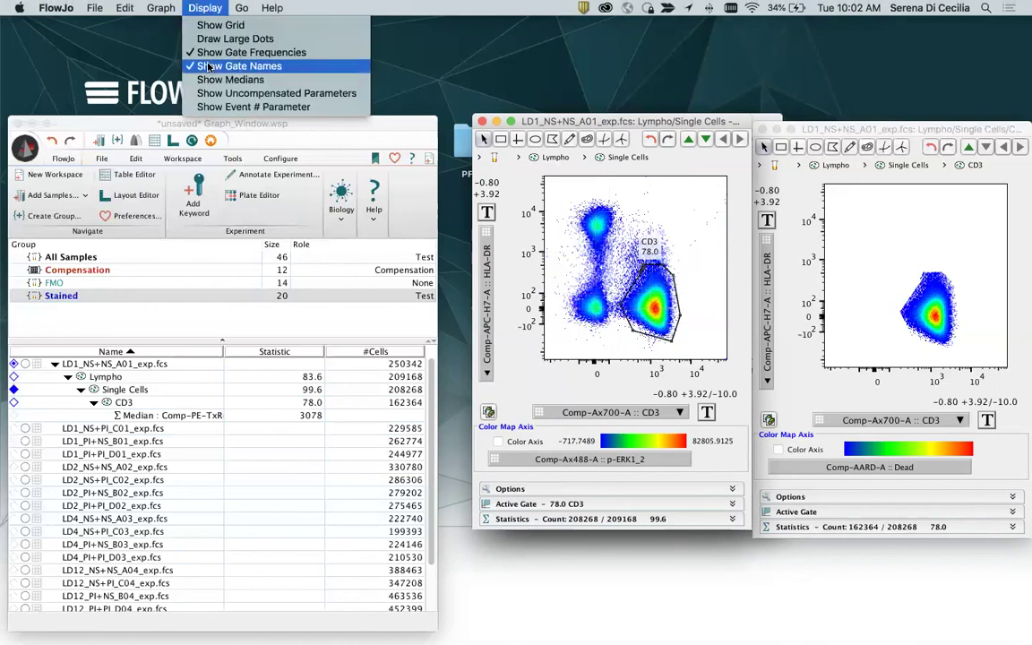
{"action": "left_click", "coordinate": [230, 79]}
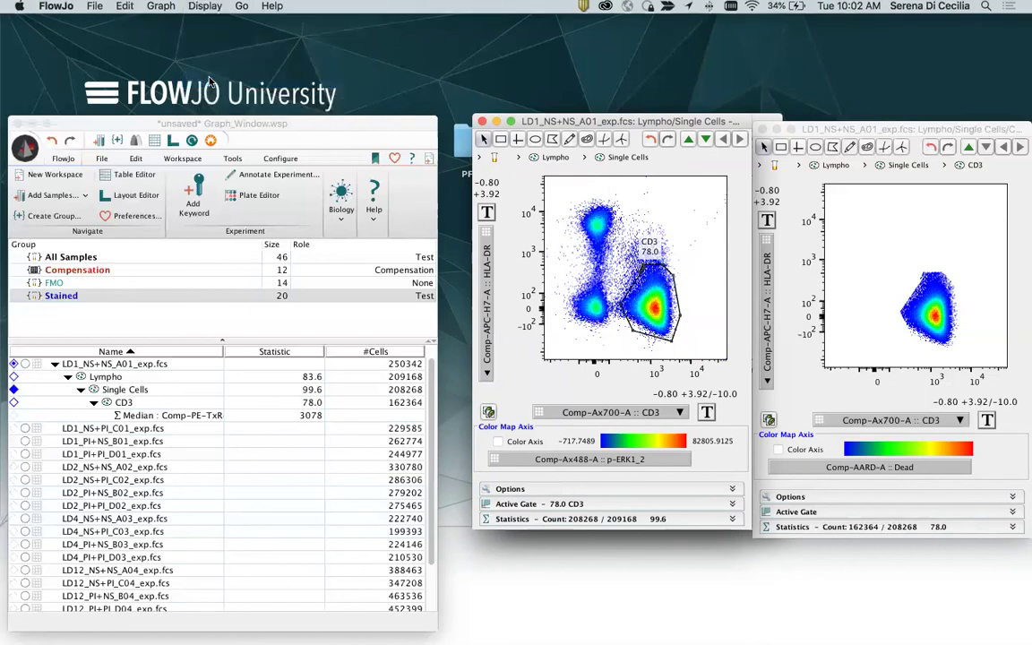
{"action": "left_click", "coordinate": [218, 8]}
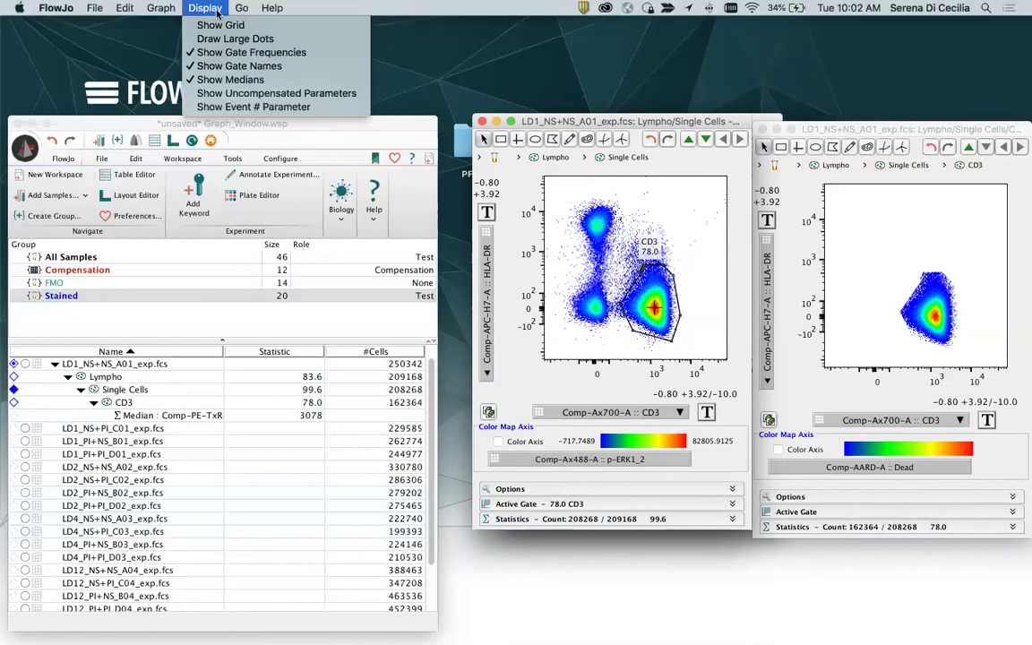
{"action": "left_click", "coordinate": [215, 81]}
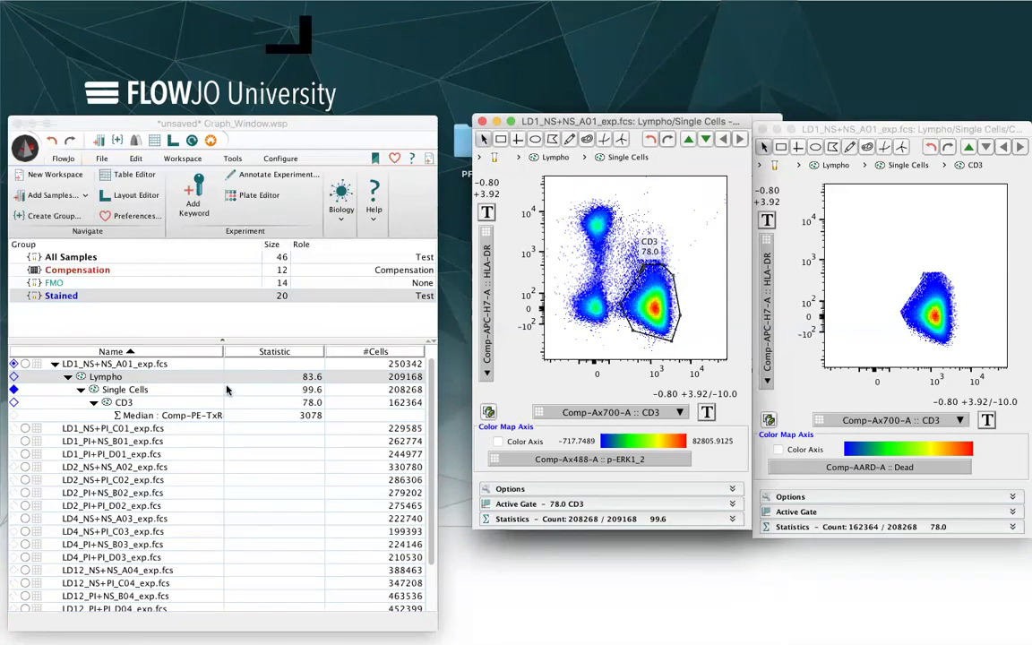
Copy the Lympho > Single Cells > CD3 gating tree with its median statistic to the Stained group.
{"action": "left_click", "coordinate": [164, 418]}
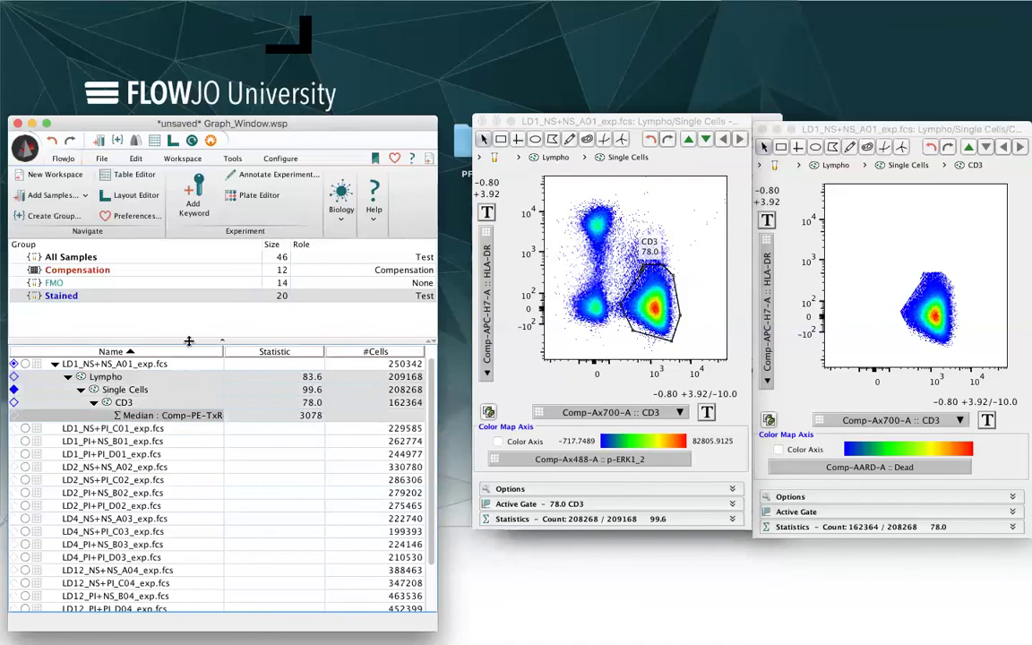
{"action": "left_click", "coordinate": [163, 159]}
{"action": "left_click", "coordinate": [145, 177]}
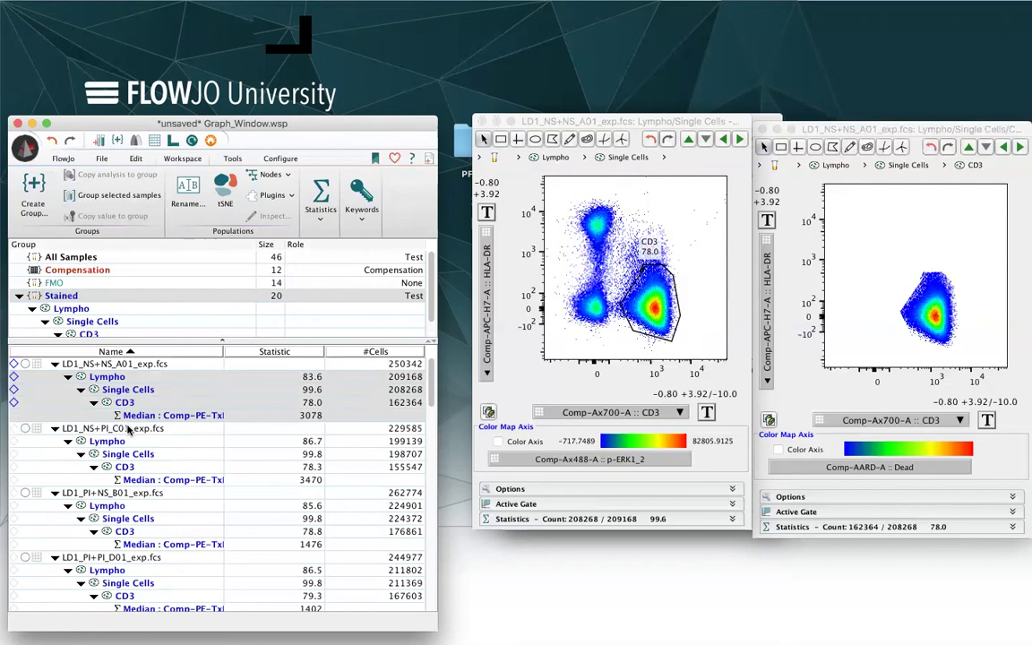
Review each sample's CD3 gate, ending on LD14_NS+NS_A05_exp.fcs at 79.3%.
{"action": "left_click", "coordinate": [610, 280]}
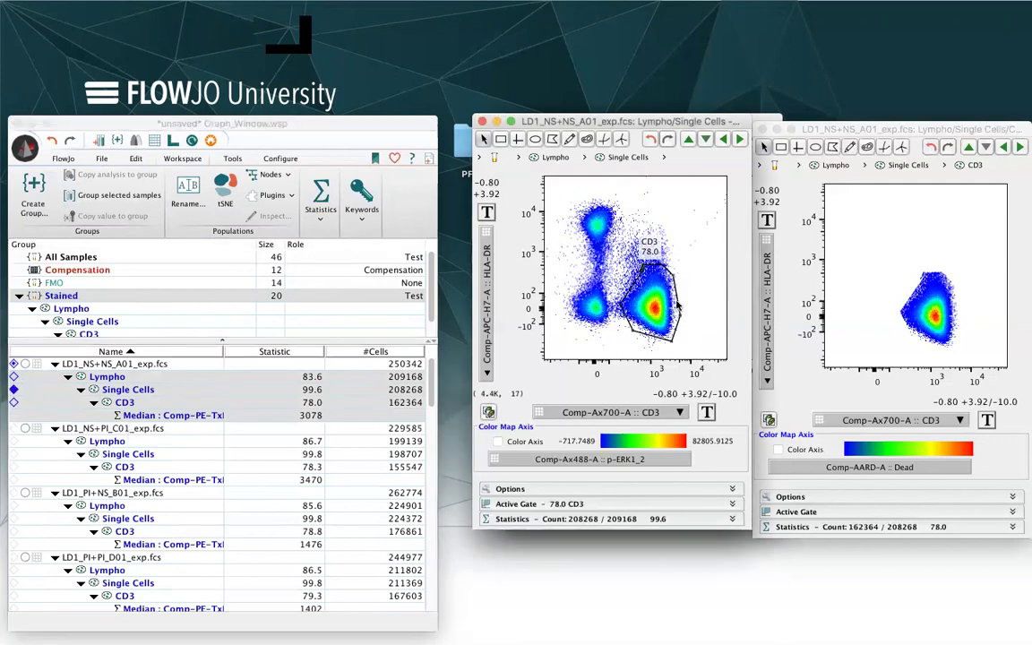
{"action": "left_click", "coordinate": [741, 139]}
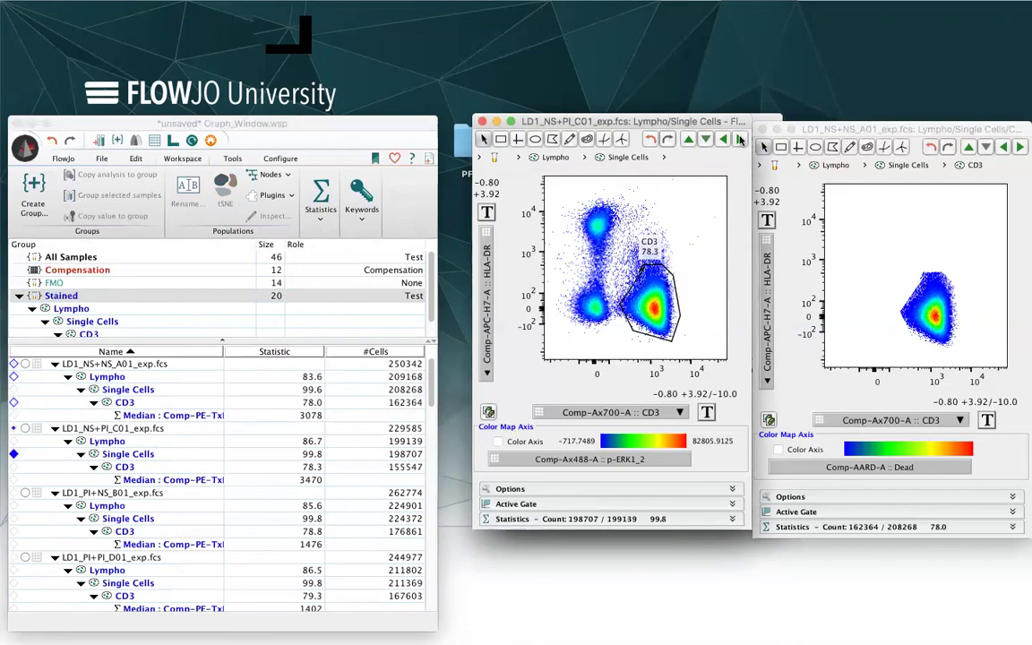
{"action": "left_click", "coordinate": [740, 139]}
{"action": "left_click", "coordinate": [740, 139]}
{"action": "left_click", "coordinate": [740, 139]}
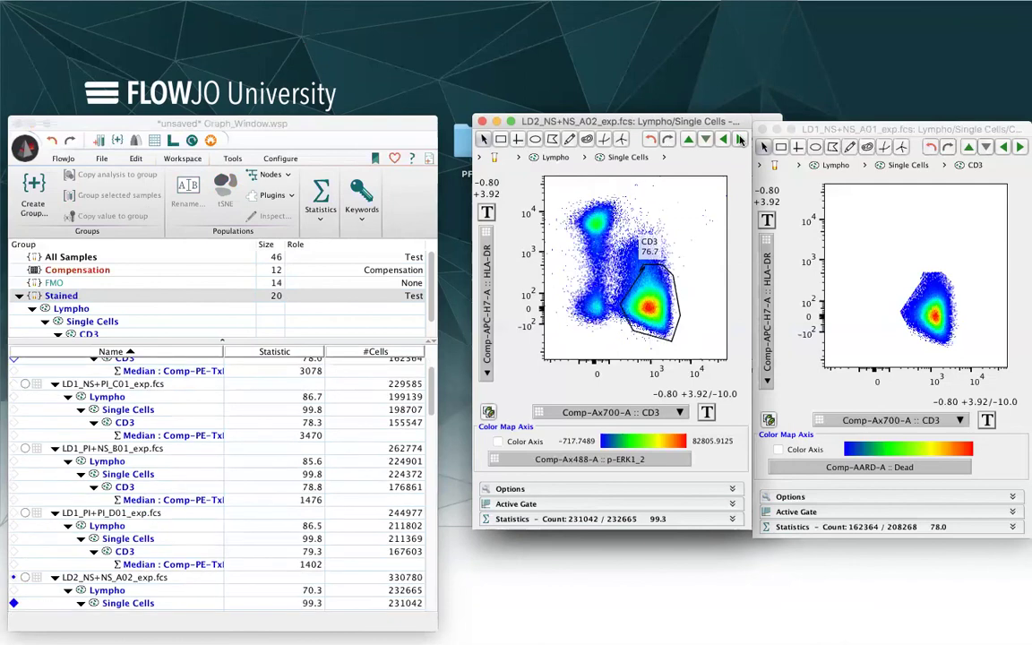
{"action": "left_click", "coordinate": [740, 139]}
{"action": "left_click", "coordinate": [740, 138]}
{"action": "left_click", "coordinate": [740, 139]}
{"action": "left_click", "coordinate": [740, 139]}
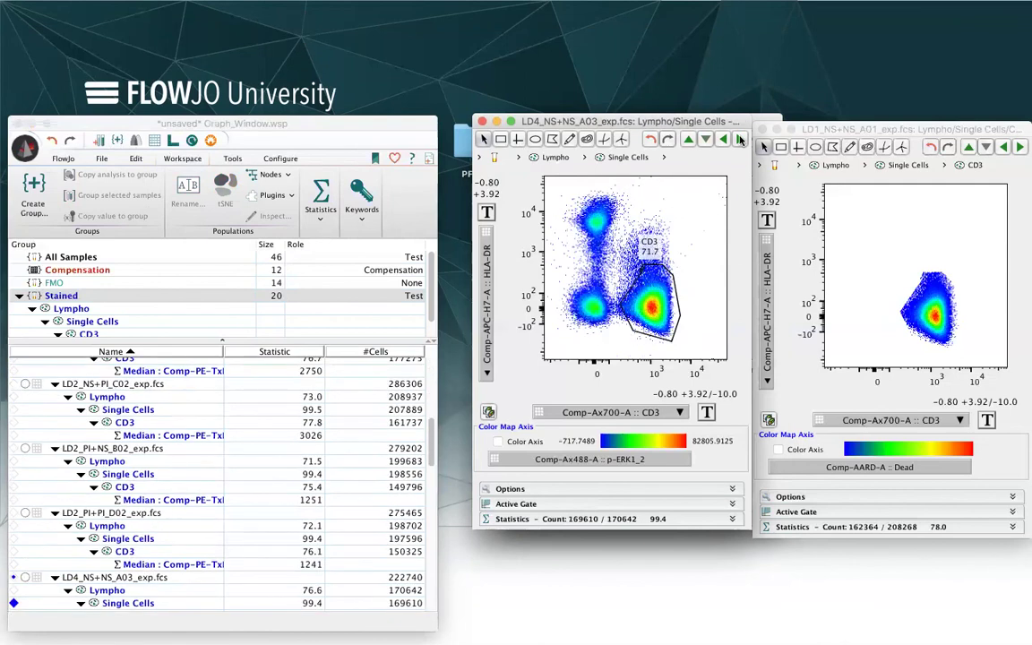
{"action": "left_click", "coordinate": [740, 139]}
{"action": "left_click", "coordinate": [740, 139]}
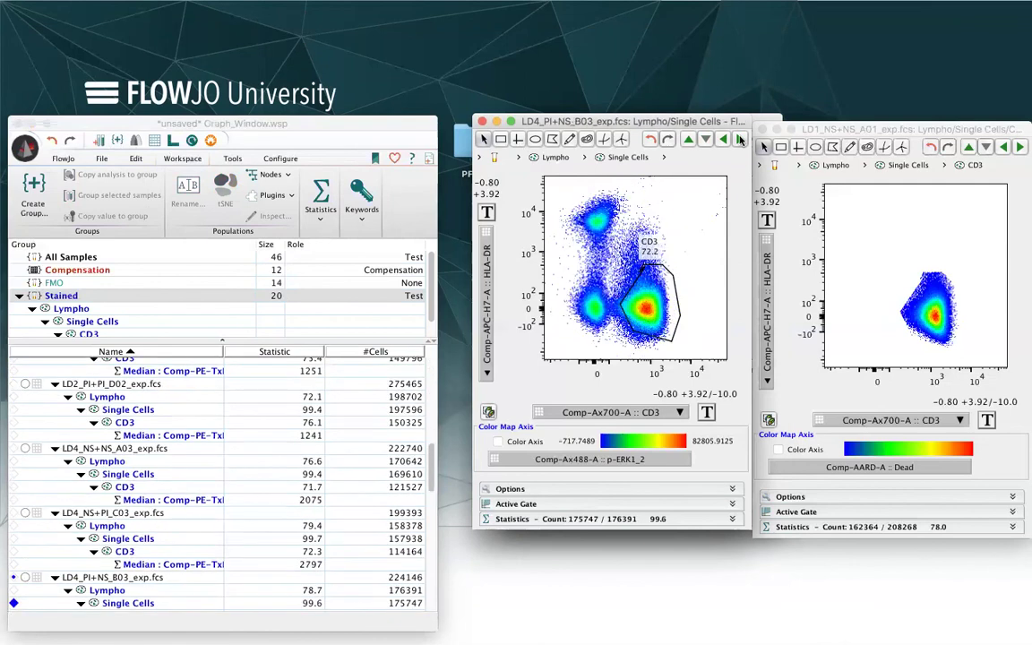
{"action": "left_click", "coordinate": [740, 139]}
{"action": "left_click", "coordinate": [740, 139]}
{"action": "left_click", "coordinate": [741, 139]}
{"action": "left_click", "coordinate": [740, 139]}
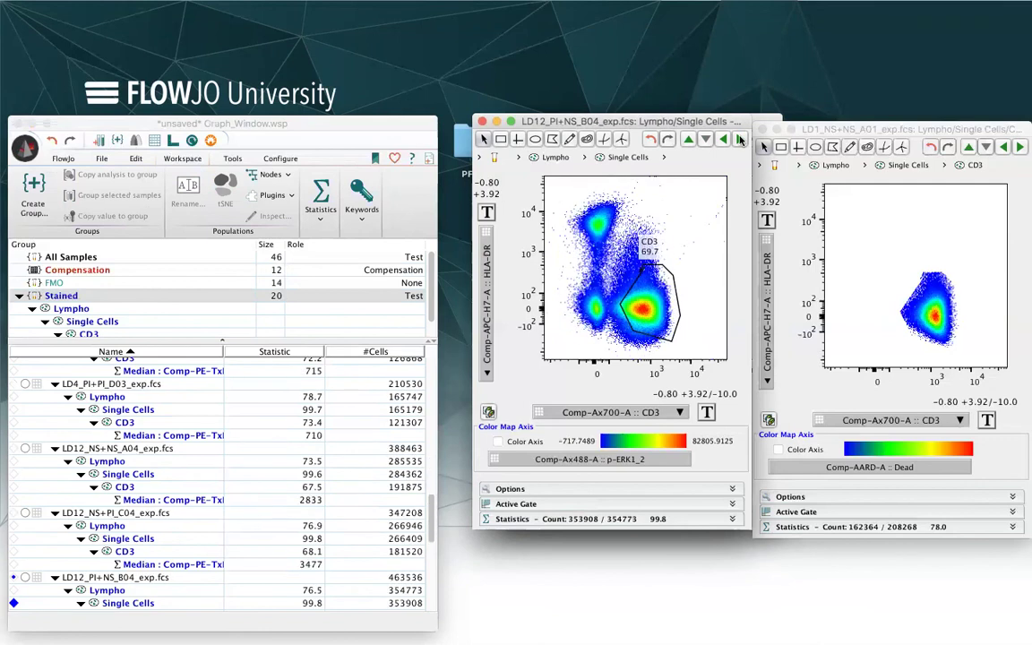
{"action": "left_click", "coordinate": [740, 139]}
{"action": "left_click", "coordinate": [740, 139]}
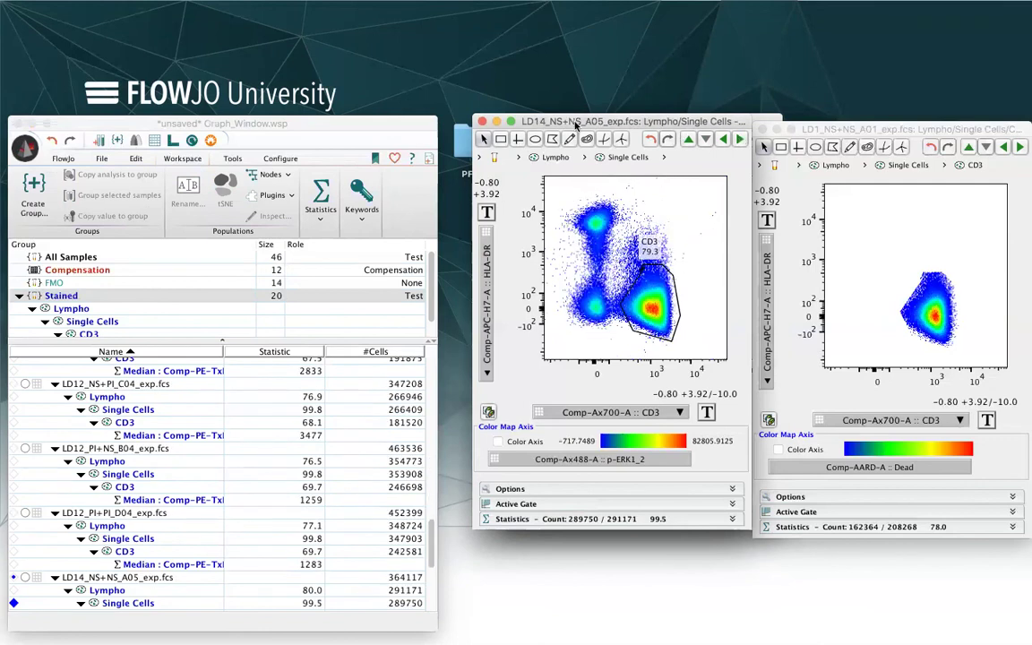
Close the LD14 graph window, then all remaining plot windows with Cmd+Option+W.
{"action": "left_click", "coordinate": [484, 123]}
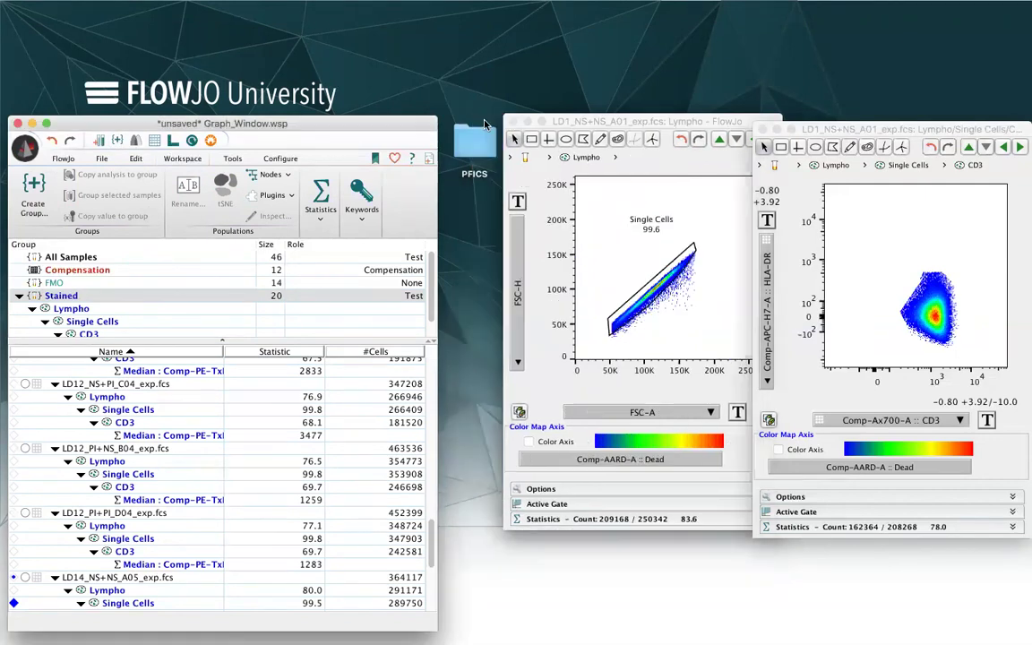
{"action": "left_click", "coordinate": [554, 128]}
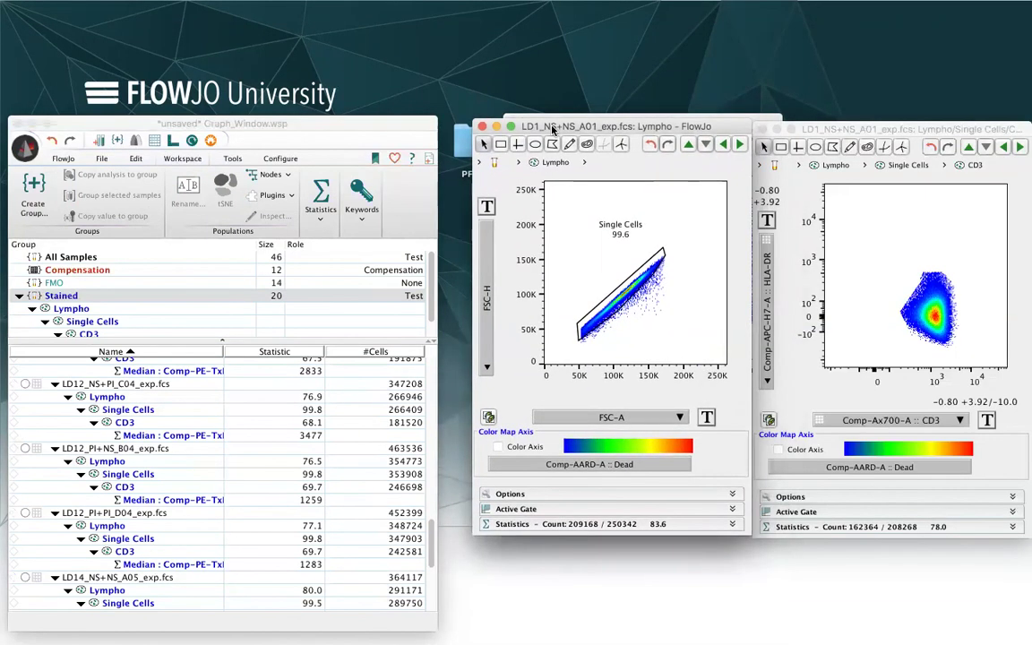
{"action": "left_click", "coordinate": [880, 132]}
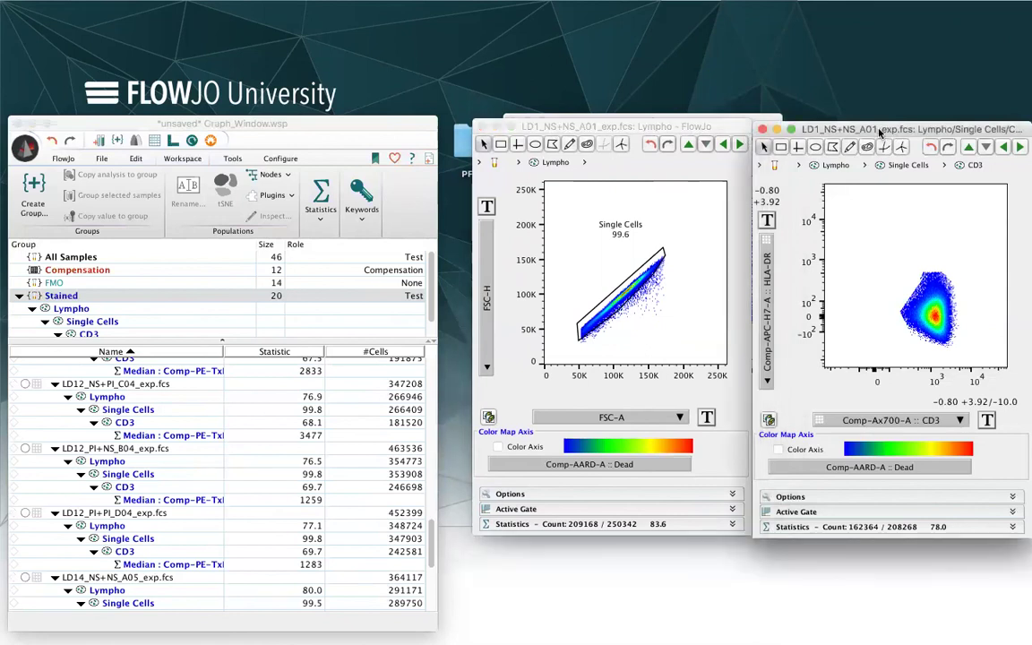
{"action": "key", "text": "super+alt+w"}
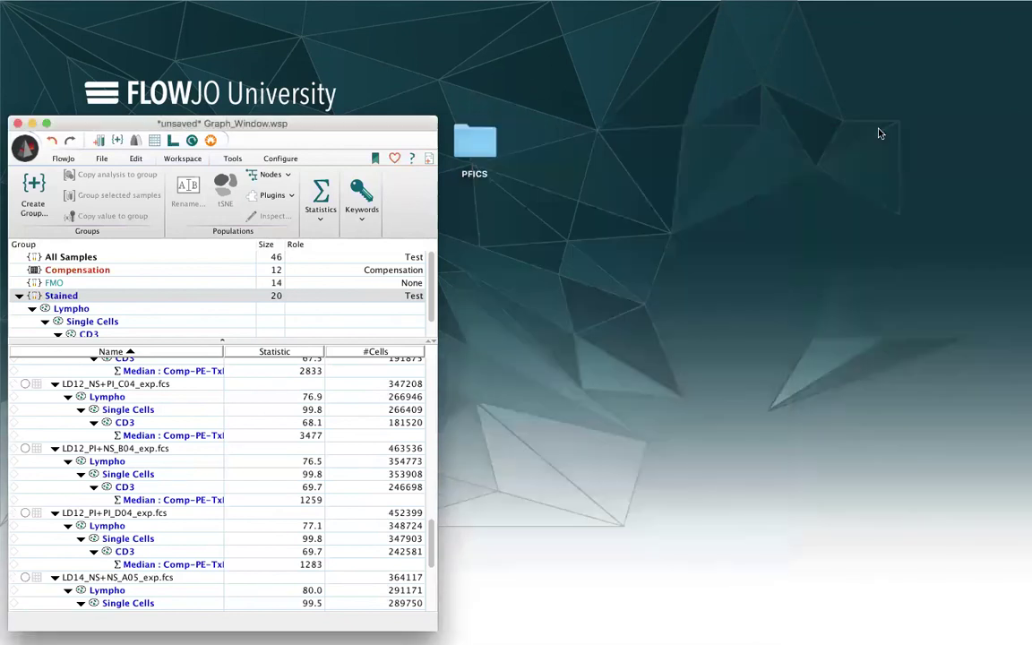